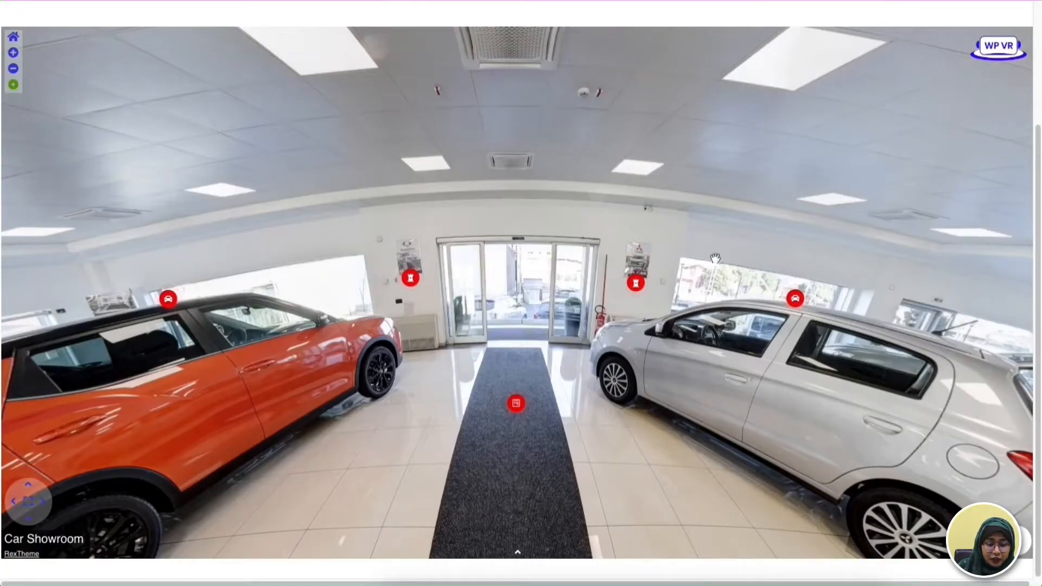
# - Look around the finished car showroom tour to examine its interior and hotspots
pyautogui.moveTo(667, 256); pyautogui.dragTo(449, 251)
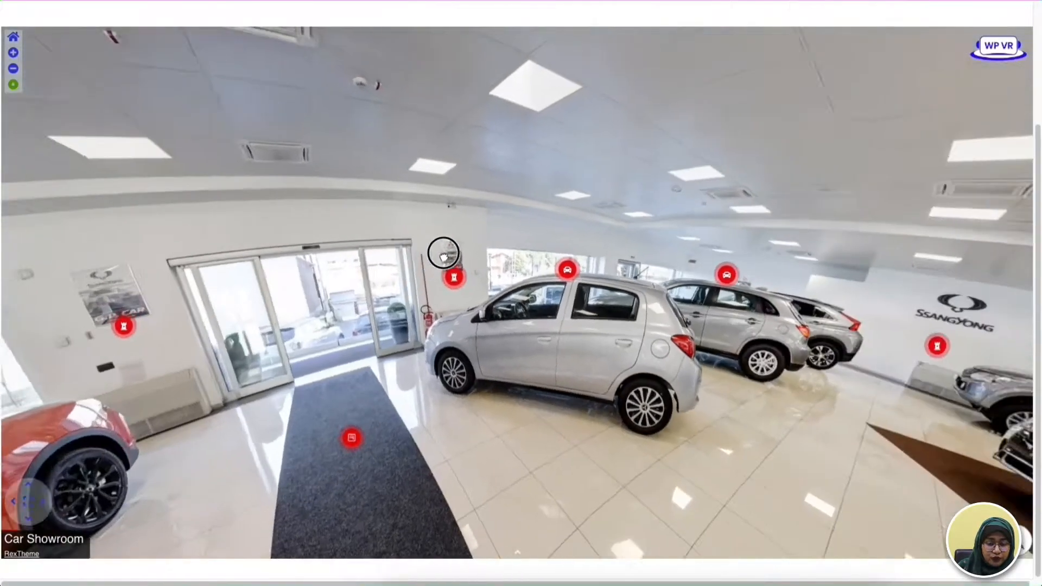
pyautogui.moveTo(817, 223); pyautogui.dragTo(556, 224)
pyautogui.moveTo(840, 198); pyautogui.dragTo(913, 208)
pyautogui.moveTo(518, 161); pyautogui.dragTo(673, 165)
pyautogui.moveTo(852, 164); pyautogui.dragTo(808, 163)
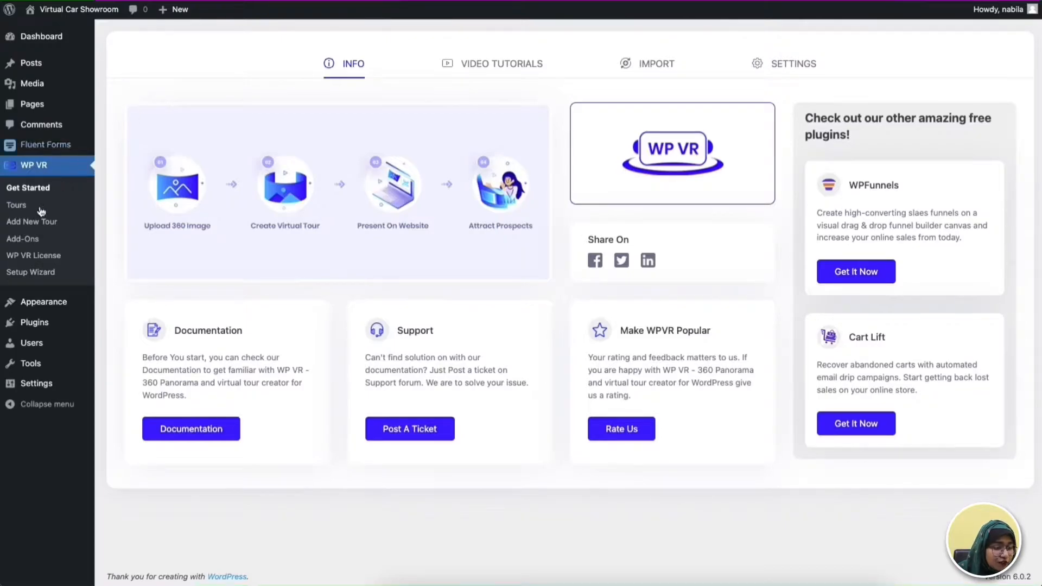
# - Create a new tour titled "Virtual Car Showroom" and give its first scene the ID "Scene"
pyautogui.click(34, 226)
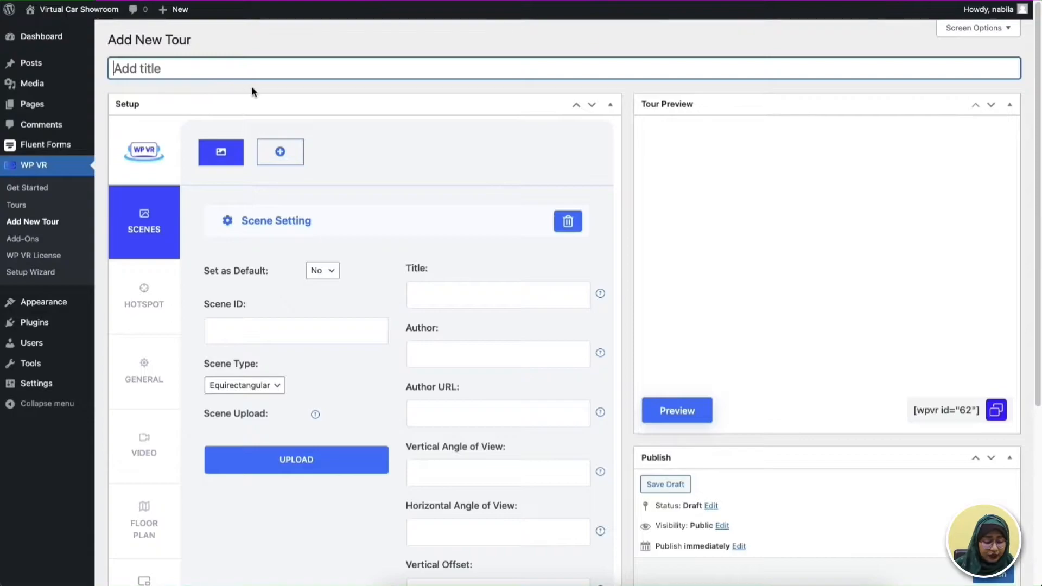
pyautogui.write('Virtual Car Showo')
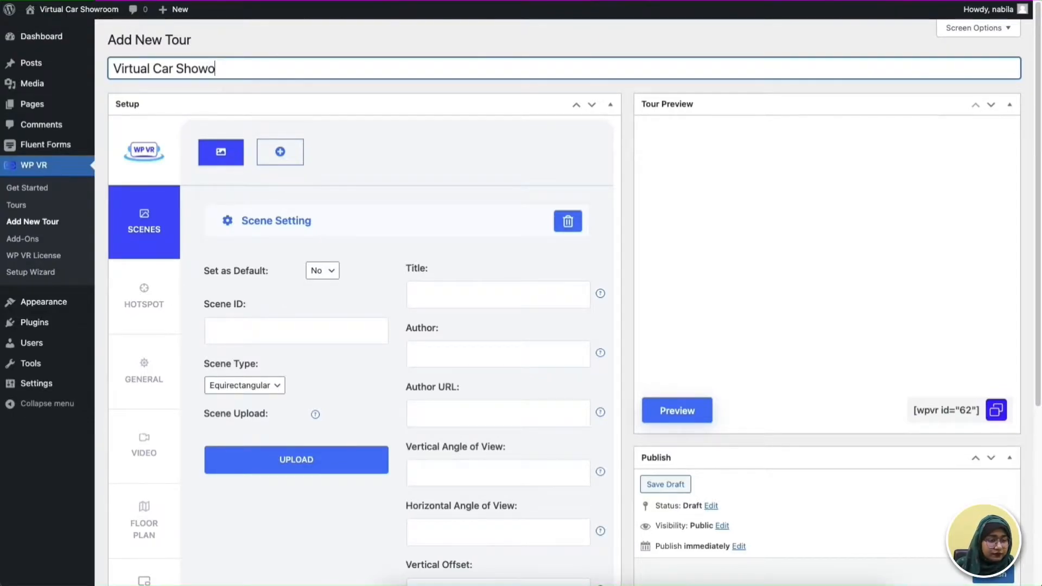
pyautogui.click(256, 335)
pyautogui.write('Scn')
pyautogui.write('ene')
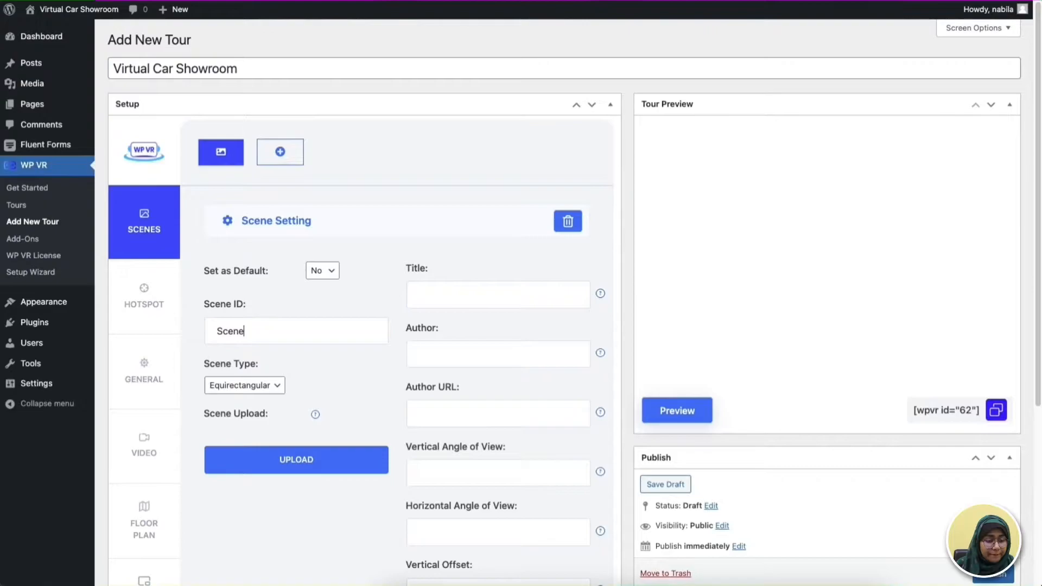
# - Upload Car Showroom.jpg as the 360 image of the scene
pyautogui.click(293, 472)
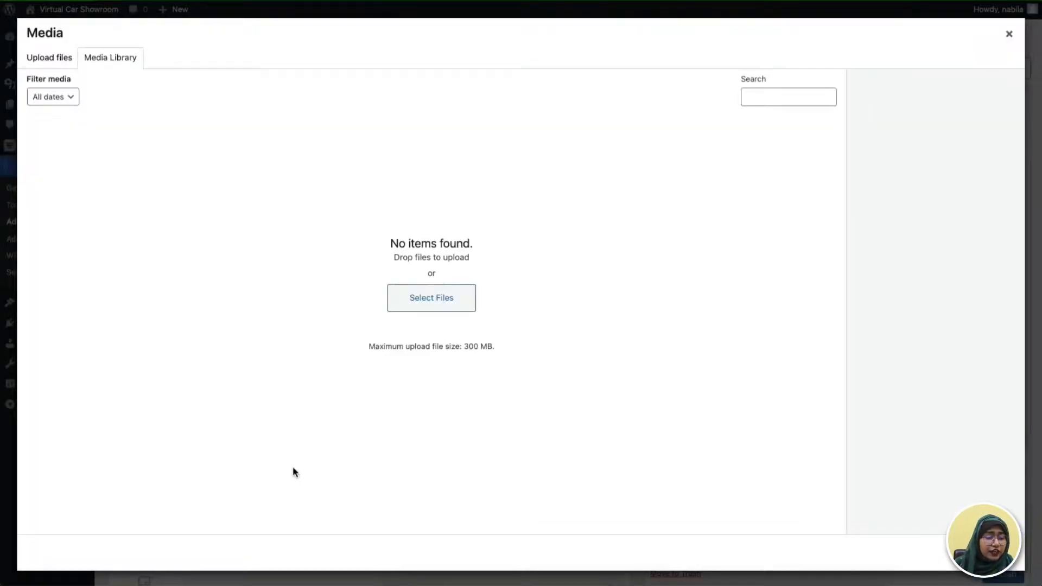
pyautogui.click(33, 70)
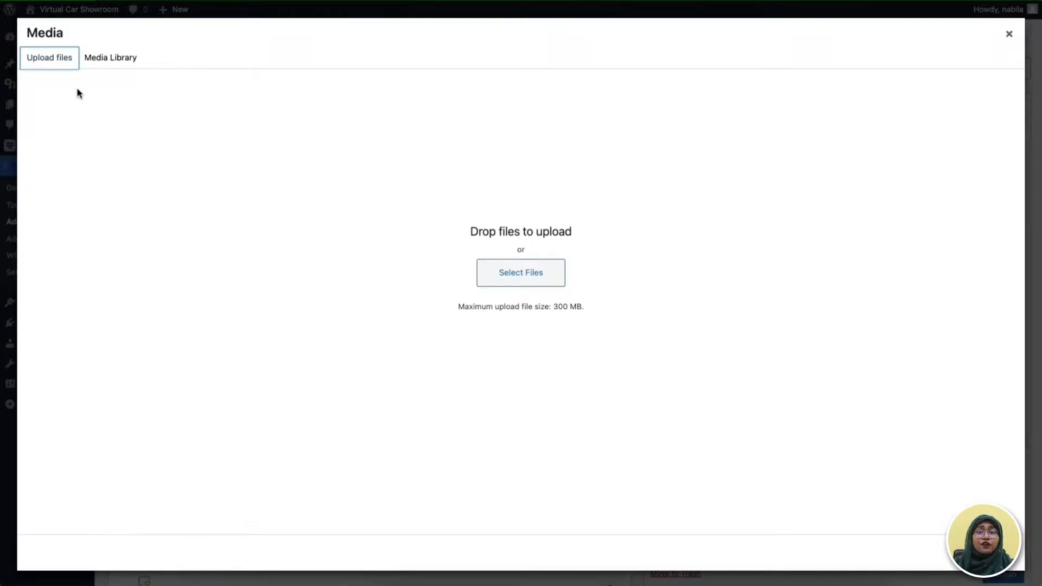
pyautogui.click(545, 281)
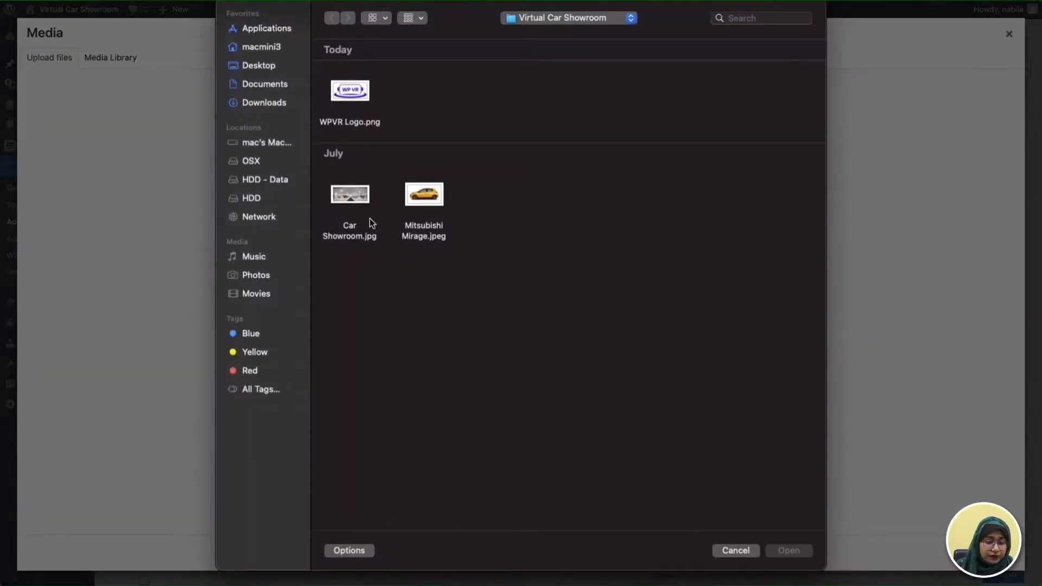
pyautogui.click(360, 207)
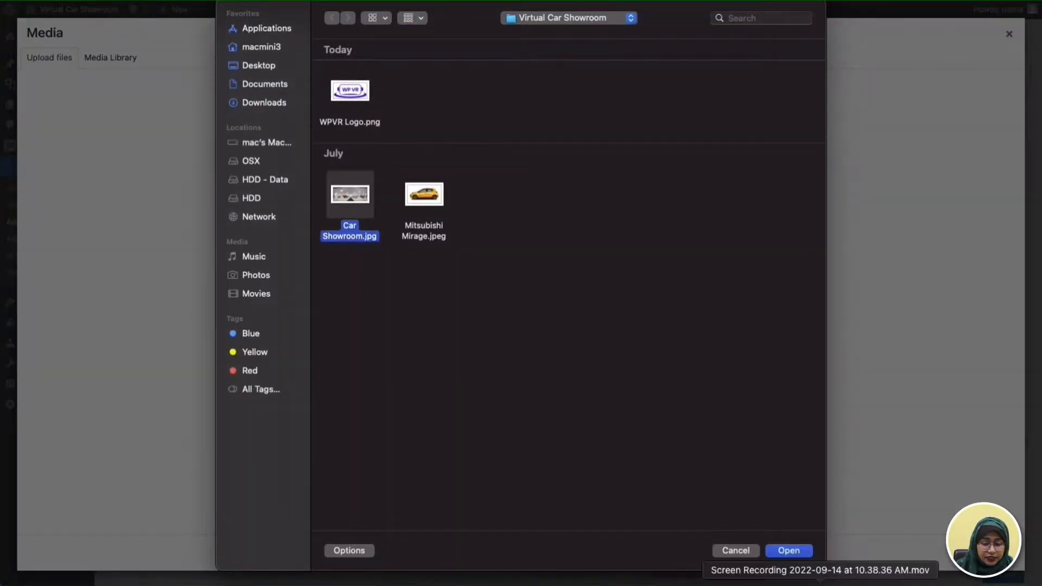
pyautogui.click(788, 550)
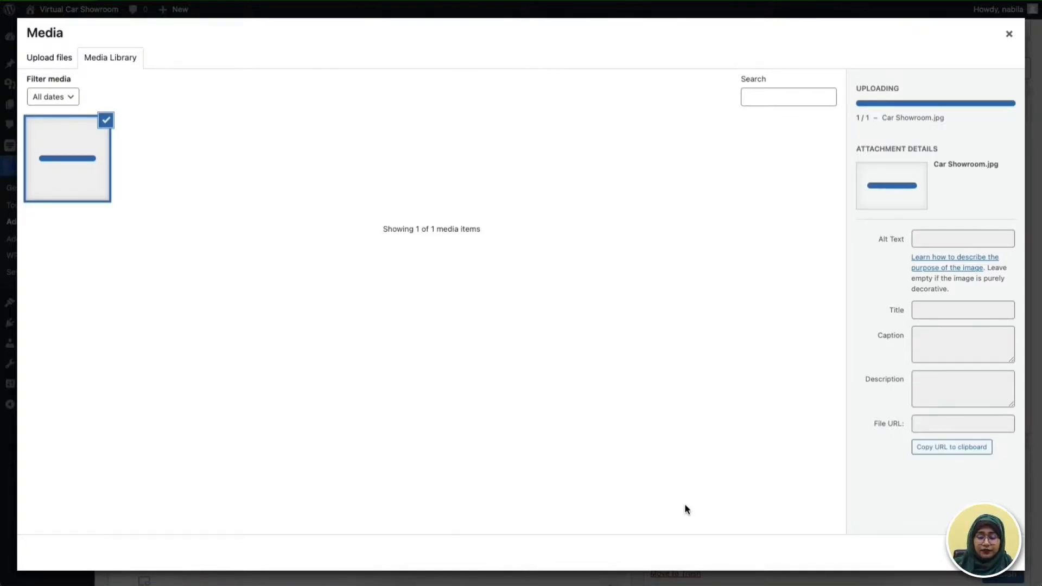
pyautogui.click(994, 553)
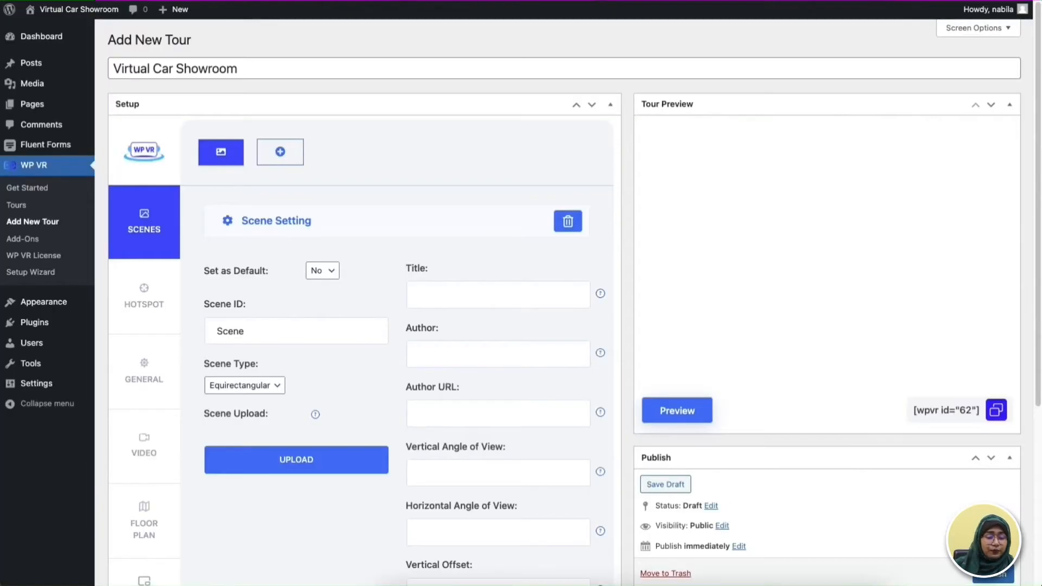
# - Generate the tour preview and look around the showroom scene in it
pyautogui.click(688, 417)
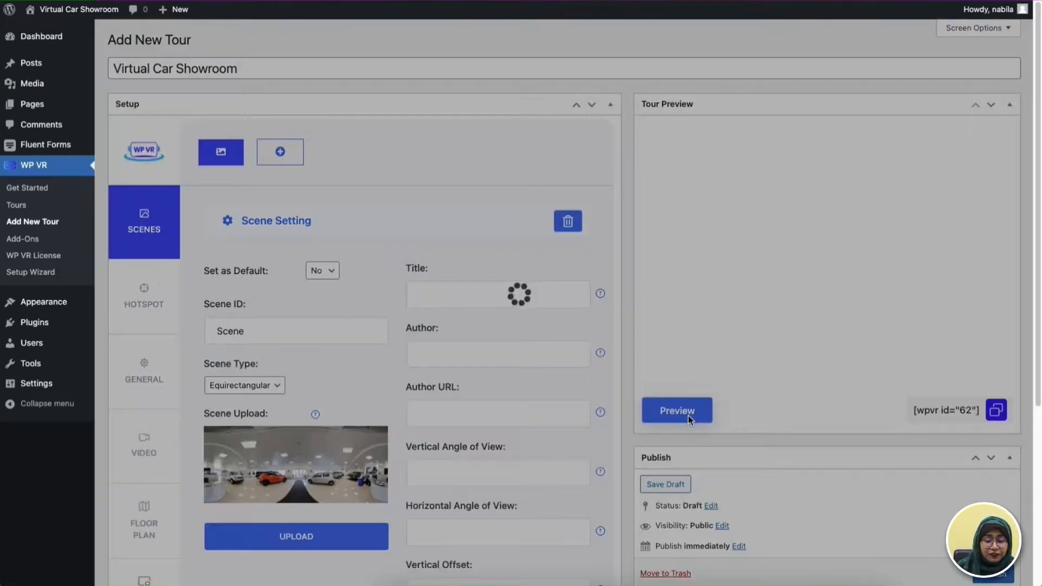
pyautogui.scroll(2, 855, 397)
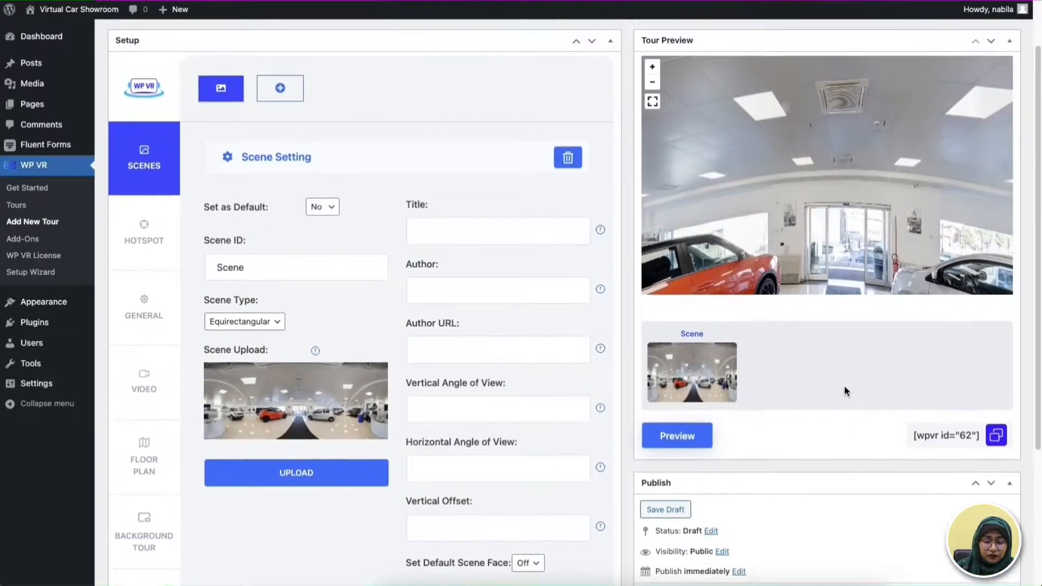
pyautogui.moveTo(871, 253); pyautogui.dragTo(995, 194)
pyautogui.moveTo(869, 200); pyautogui.dragTo(1004, 204)
pyautogui.moveTo(709, 212); pyautogui.dragTo(1001, 216)
pyautogui.moveTo(798, 214); pyautogui.dragTo(1011, 219)
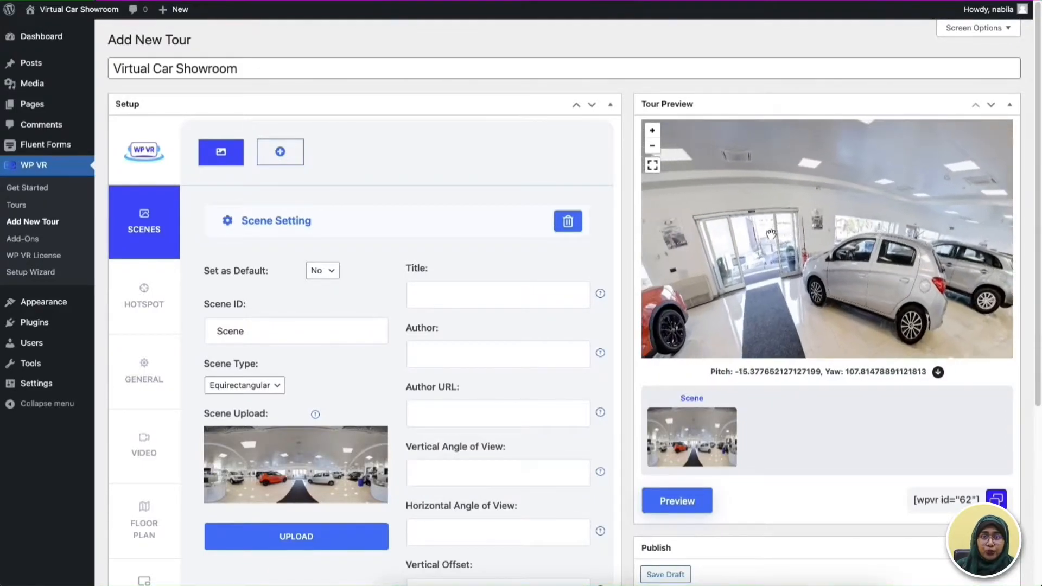
pyautogui.moveTo(793, 223); pyautogui.dragTo(916, 226)
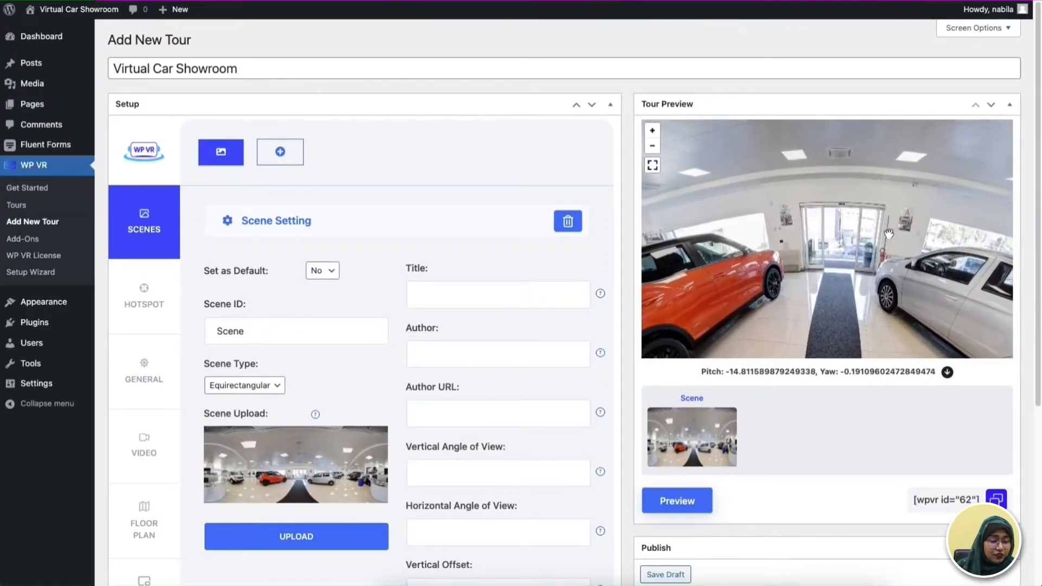
# - Position the first hotspot on the silver car at about pitch -33.67 and yaw 48.20, with the hotspot ID "car"
pyautogui.click(159, 324)
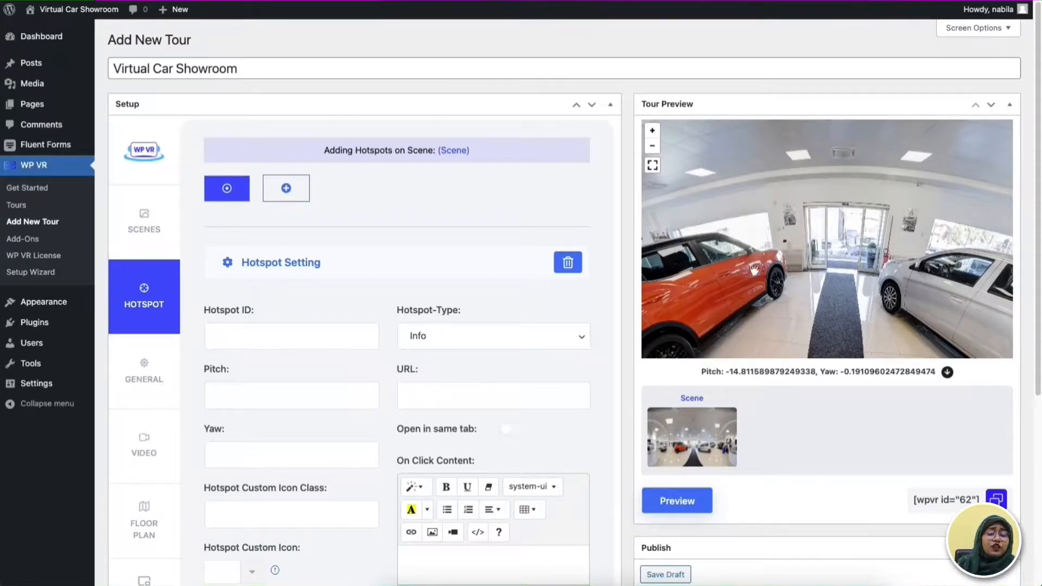
pyautogui.moveTo(907, 240); pyautogui.dragTo(709, 210)
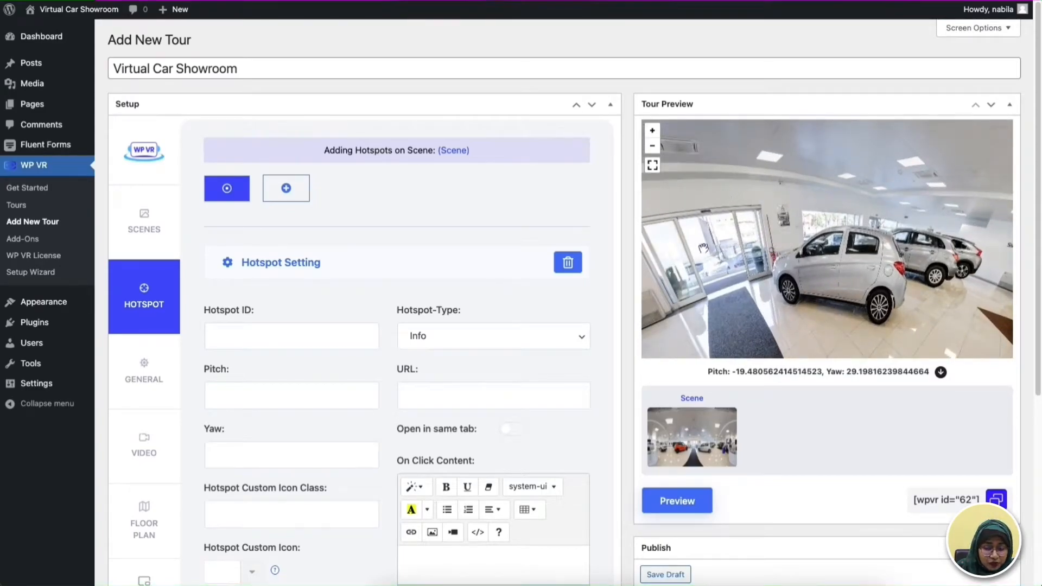
pyautogui.click(835, 271)
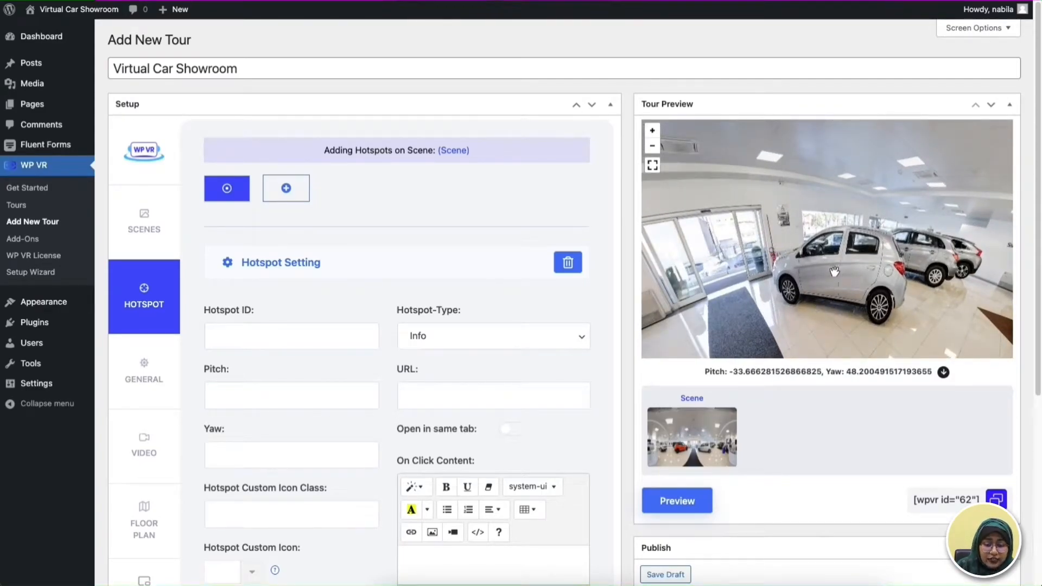
pyautogui.click(944, 374)
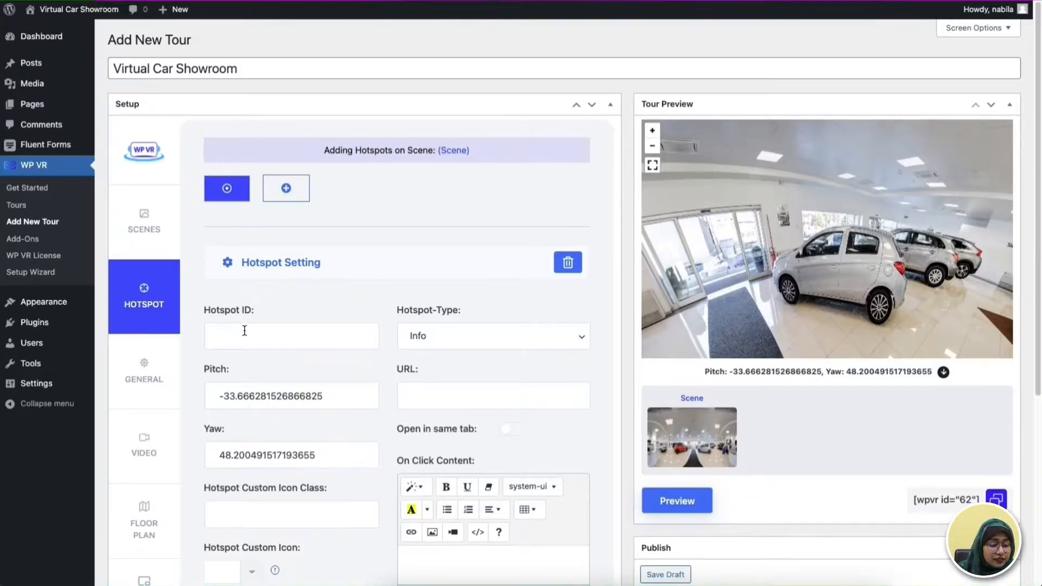
pyautogui.click(266, 339)
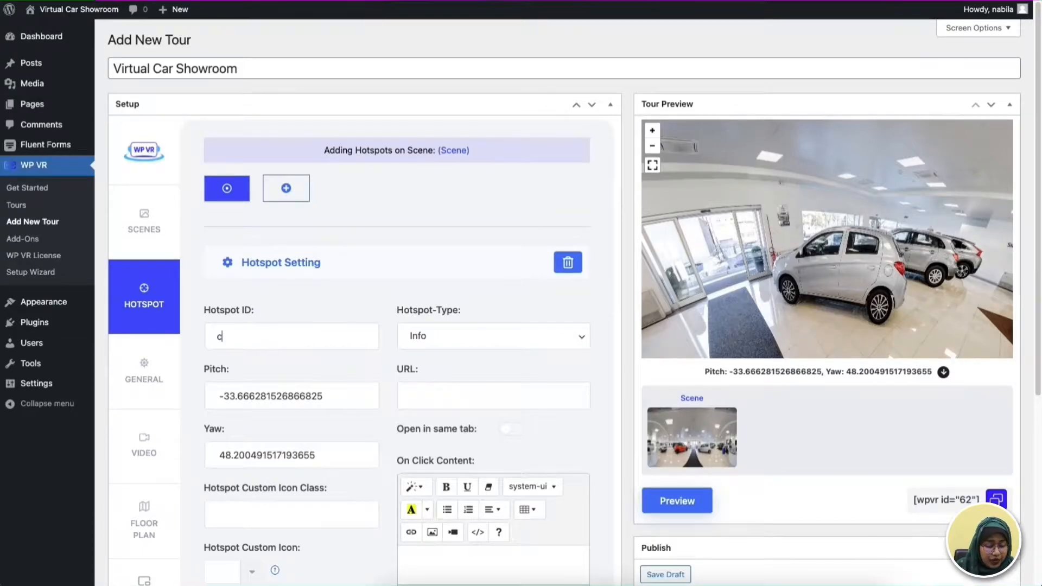
# - Insert the image Mitsubishi Mirage.jpeg into the car hotspot's On Hover Content
pyautogui.scroll(-5, 395, 367)
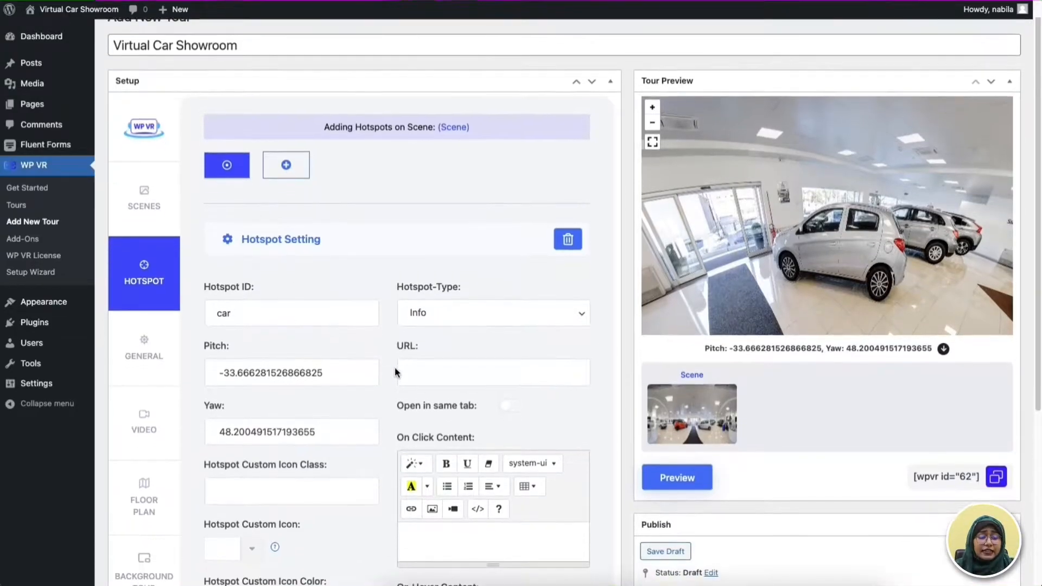
pyautogui.scroll(-2, 395, 362)
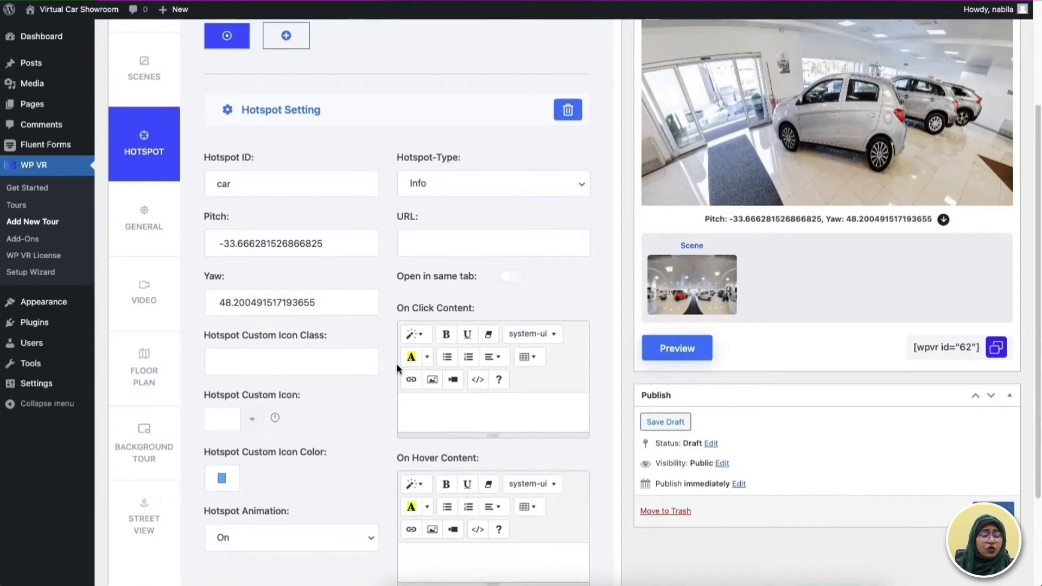
pyautogui.click(442, 532)
pyautogui.click(432, 502)
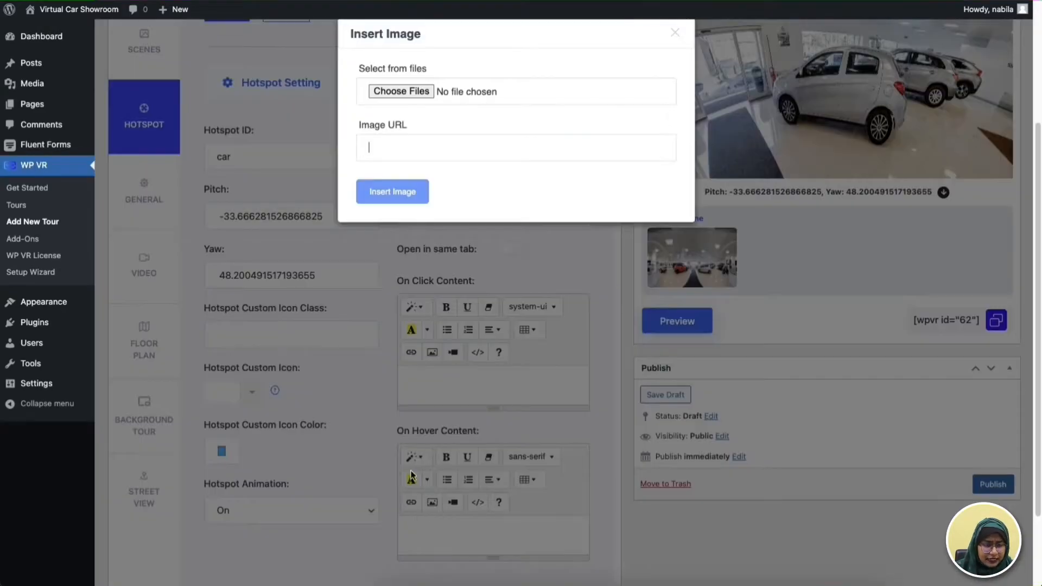
pyautogui.click(405, 91)
pyautogui.click(423, 198)
pyautogui.click(791, 551)
pyautogui.scroll(-1, 571, 540)
pyautogui.scroll(-2, 571, 540)
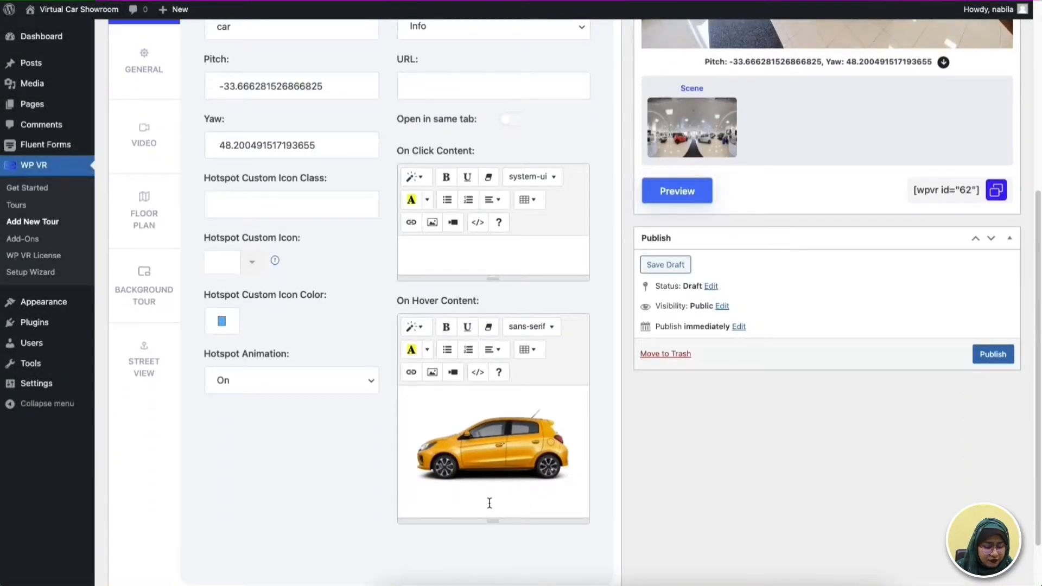
# - Add the text "5 Door Hatchback, 5 Speed Manual" below the hover image and refresh the tour preview
pyautogui.click(582, 497)
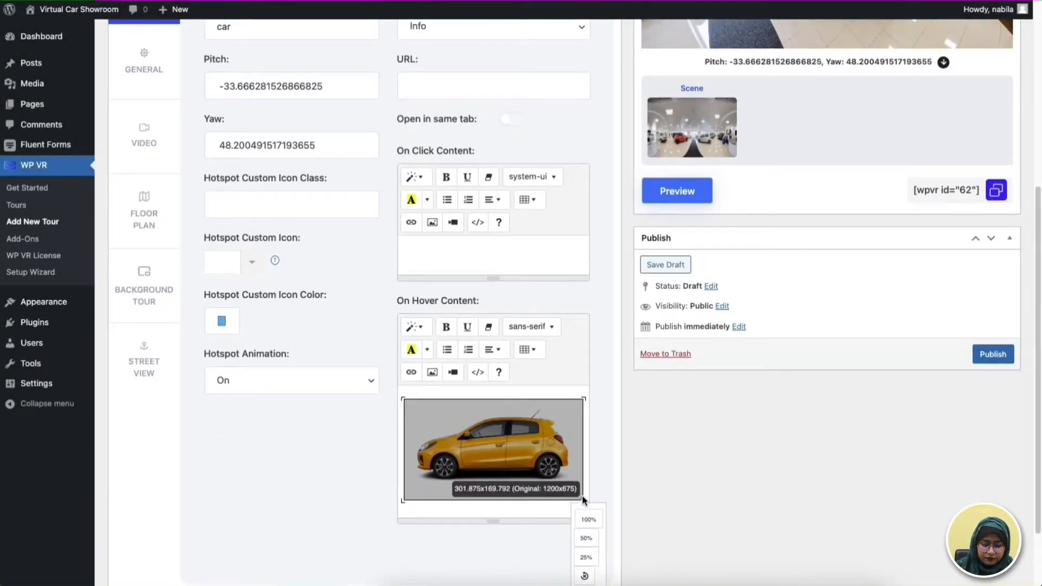
pyautogui.press('Right')
pyautogui.press('Return')
pyautogui.write('5 Door Hatchback, 5 Speed Manual')
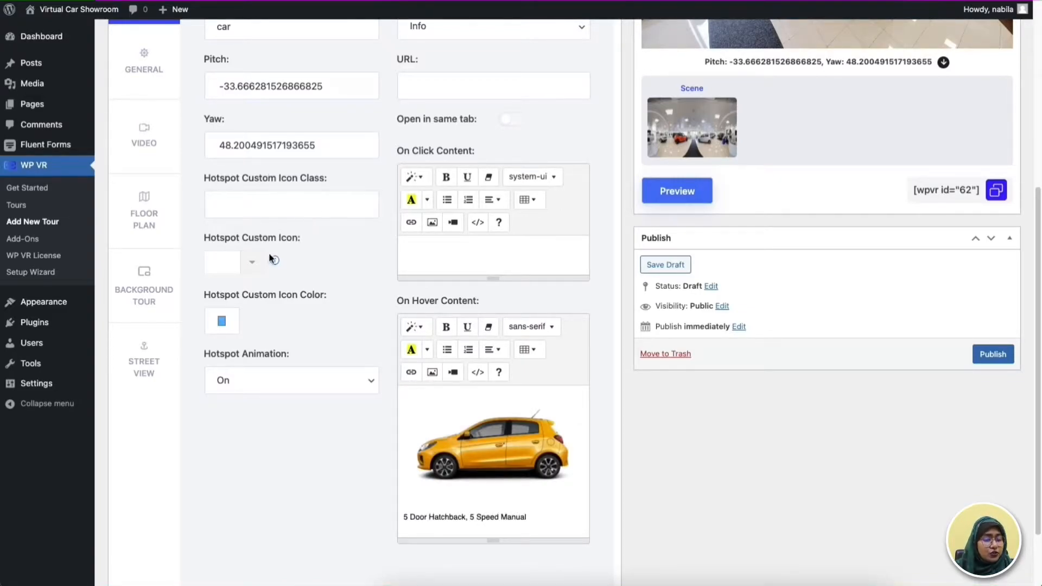
pyautogui.scroll(5, 871, 325)
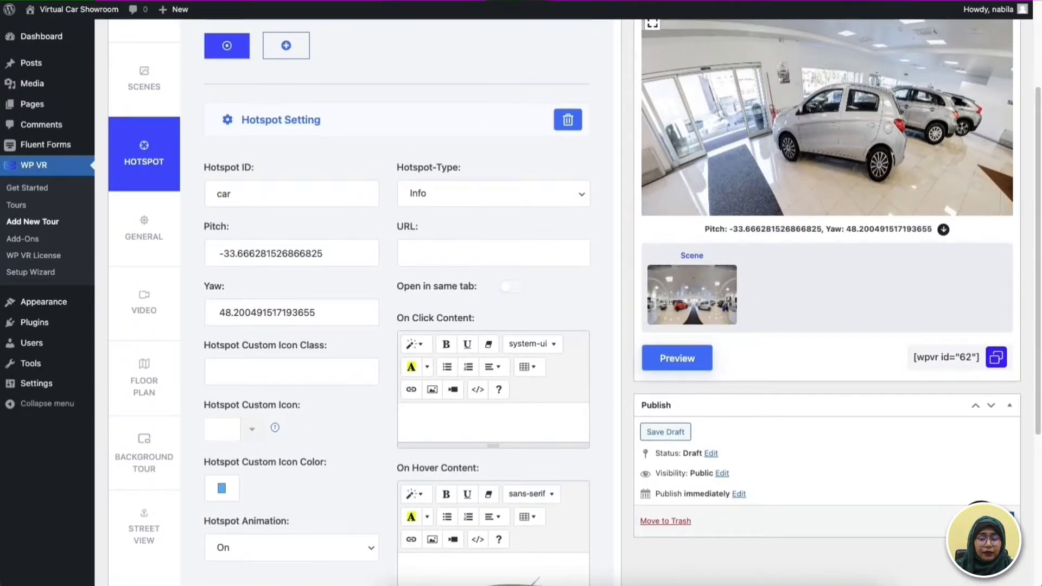
pyautogui.click(666, 432)
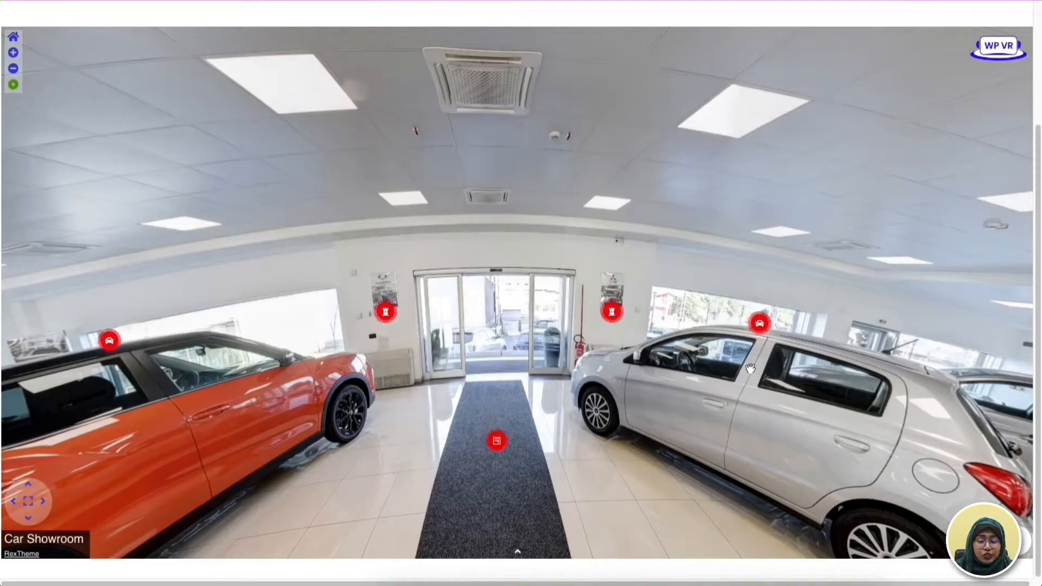
# - Examine the hover details of the silver, orange and dark blue cars' hotspots in the finished showroom tour and look around it
pyautogui.moveTo(760, 324)
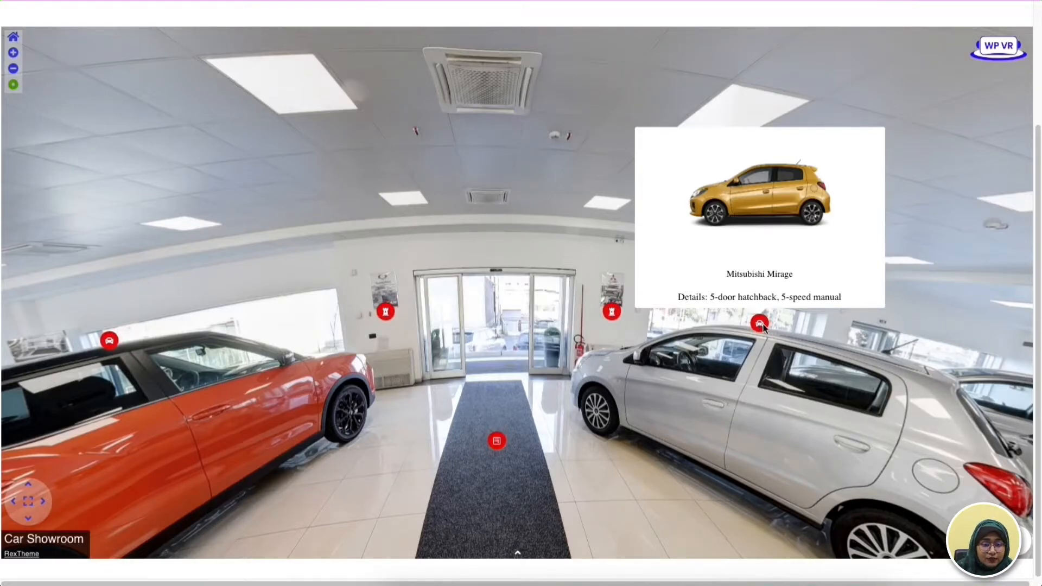
pyautogui.moveTo(576, 367); pyautogui.dragTo(725, 367)
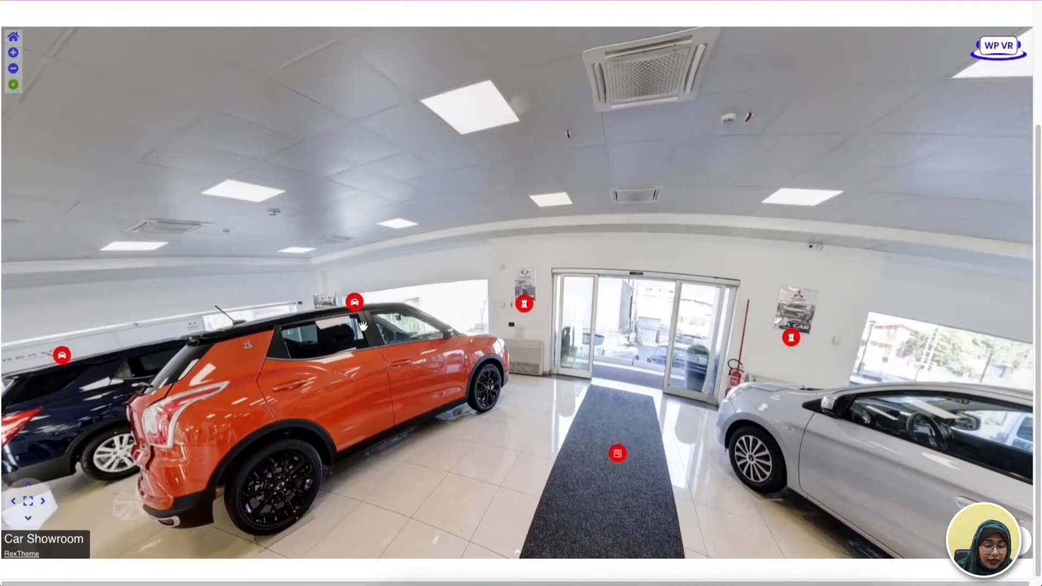
pyautogui.moveTo(355, 302)
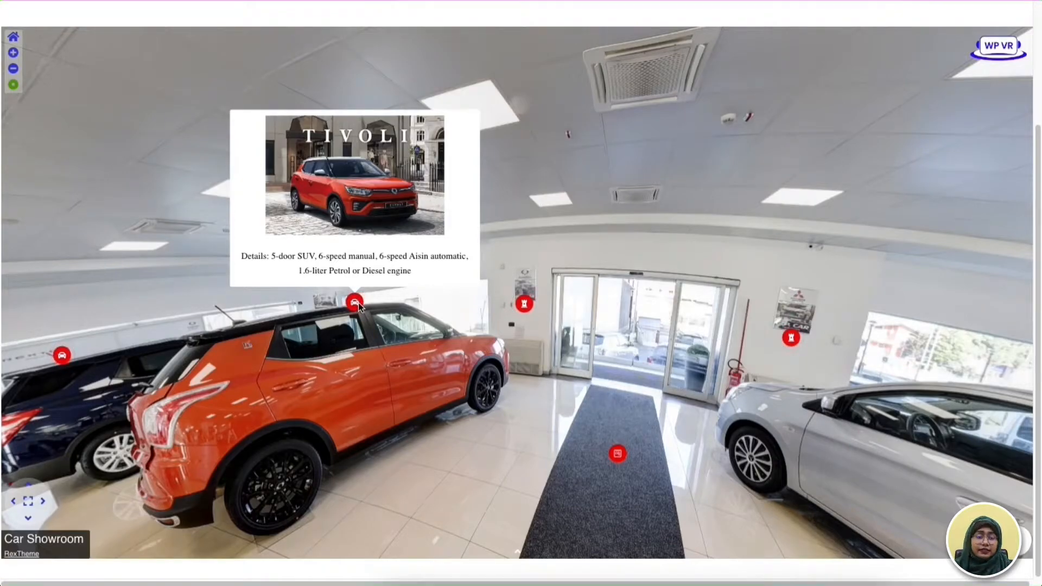
pyautogui.moveTo(292, 309); pyautogui.dragTo(361, 307)
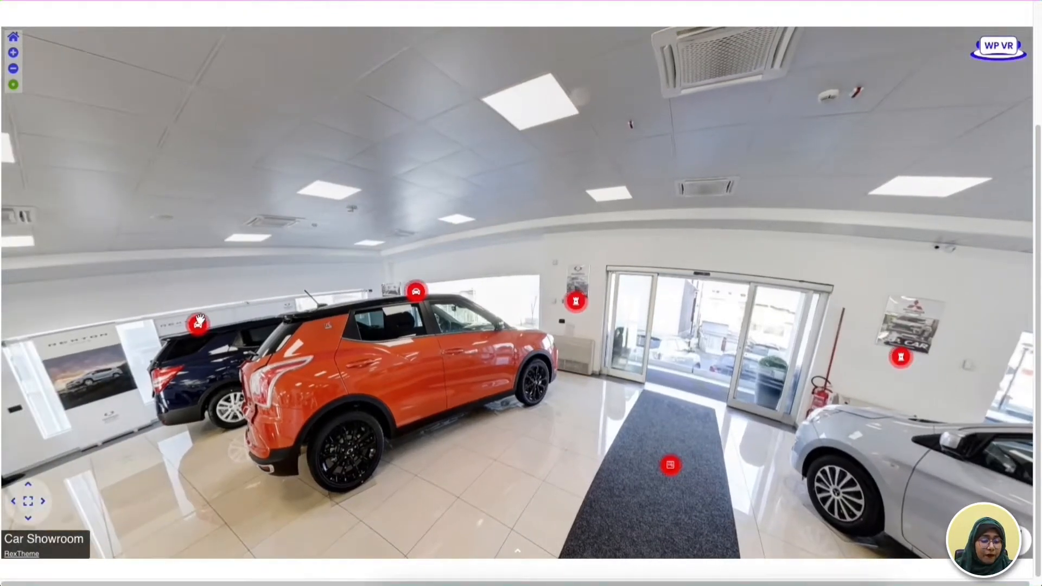
pyautogui.click(198, 323)
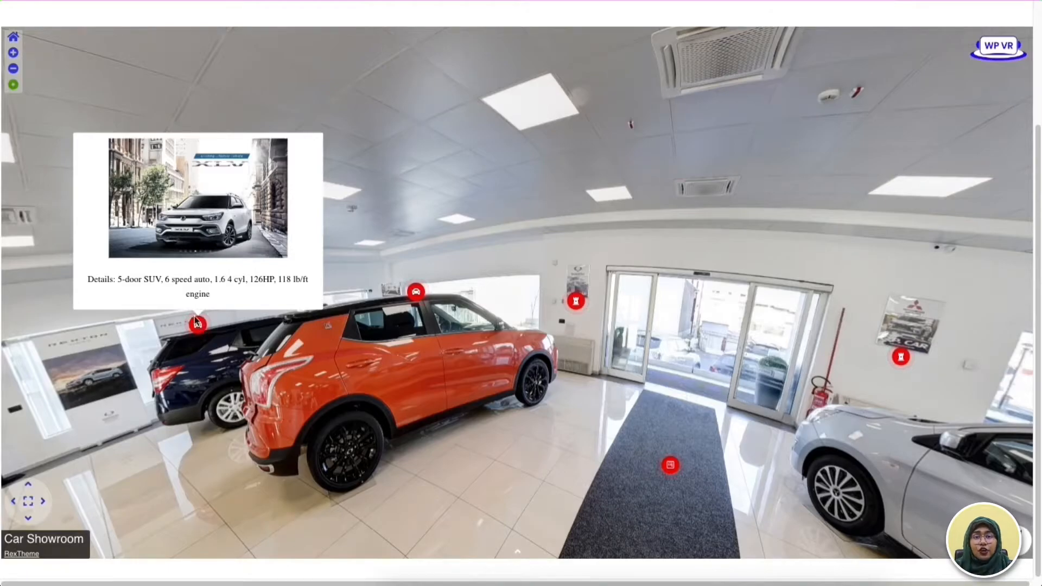
pyautogui.moveTo(650, 240); pyautogui.dragTo(480, 238)
pyautogui.moveTo(747, 236); pyautogui.dragTo(525, 235)
pyautogui.moveTo(861, 239); pyautogui.dragTo(912, 233)
pyautogui.moveTo(532, 239); pyautogui.dragTo(902, 233)
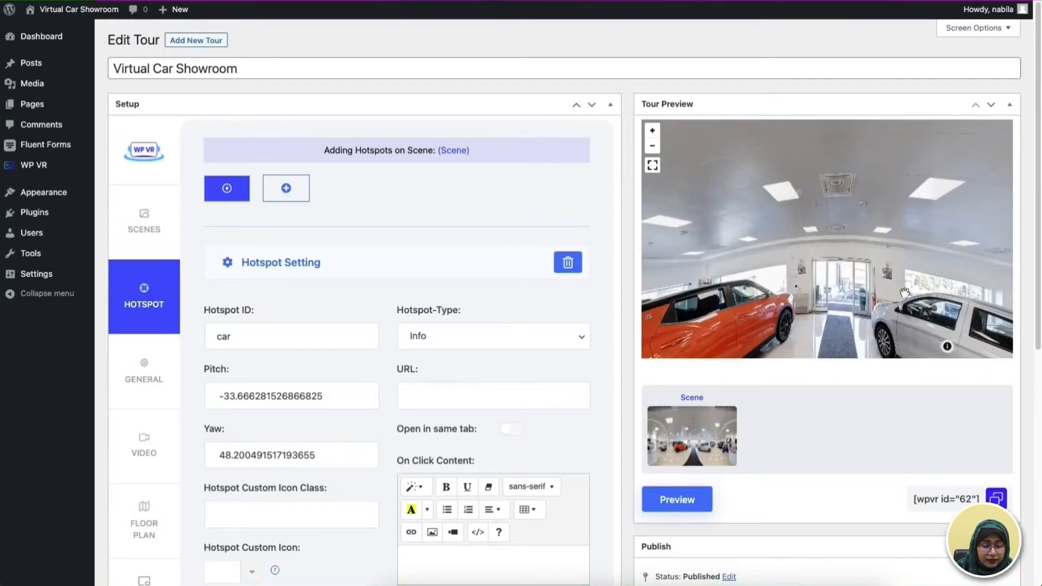
# - Check the silver car hotspot's hover content in the preview of the new tour
pyautogui.moveTo(927, 309); pyautogui.dragTo(821, 262)
pyautogui.moveTo(841, 265)
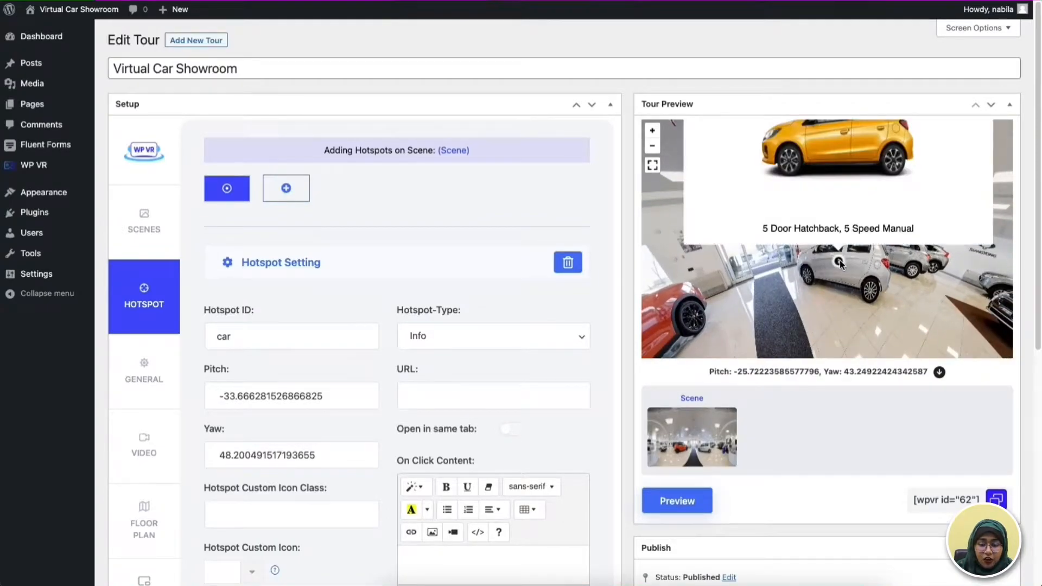
# - Add a second hotspot to the scene with the type Fluent Forms and the ID "contact"
pyautogui.moveTo(904, 262); pyautogui.dragTo(904, 324)
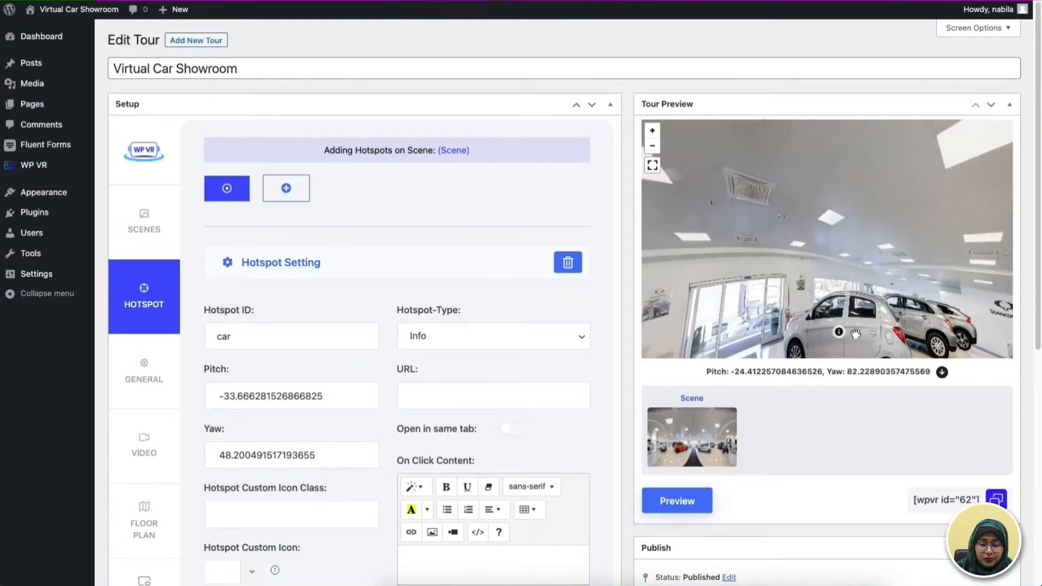
pyautogui.moveTo(843, 332)
pyautogui.scroll(-5, 489, 334)
pyautogui.scroll(2, 532, 337)
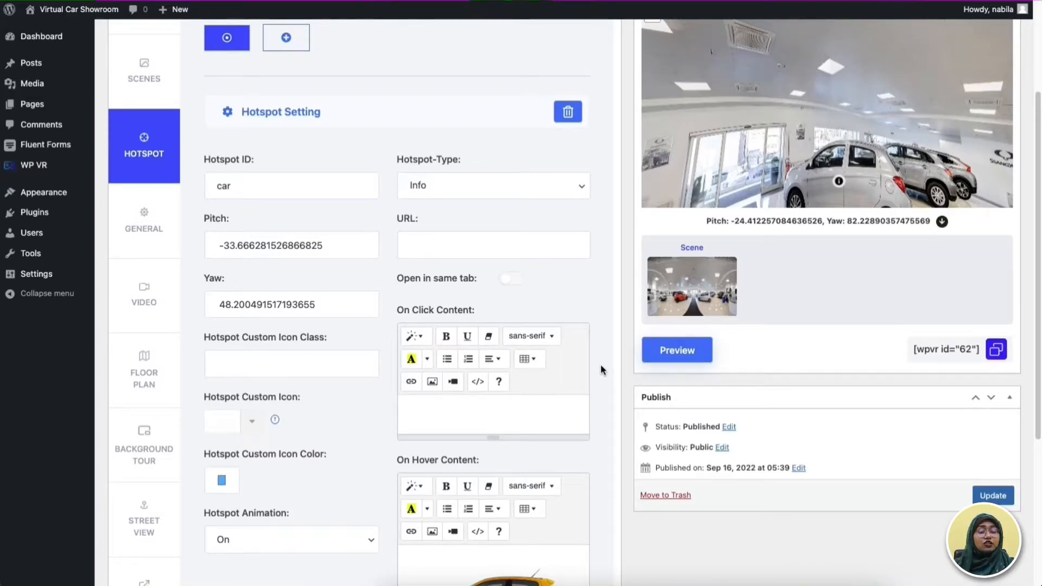
pyautogui.click(287, 49)
pyautogui.click(511, 194)
pyautogui.click(478, 217)
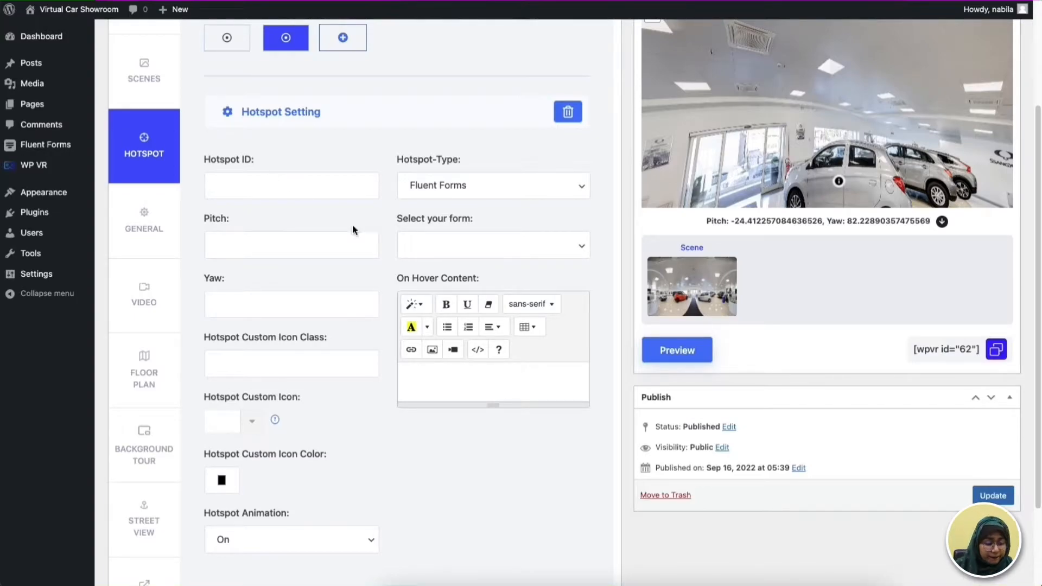
pyautogui.write('contact')
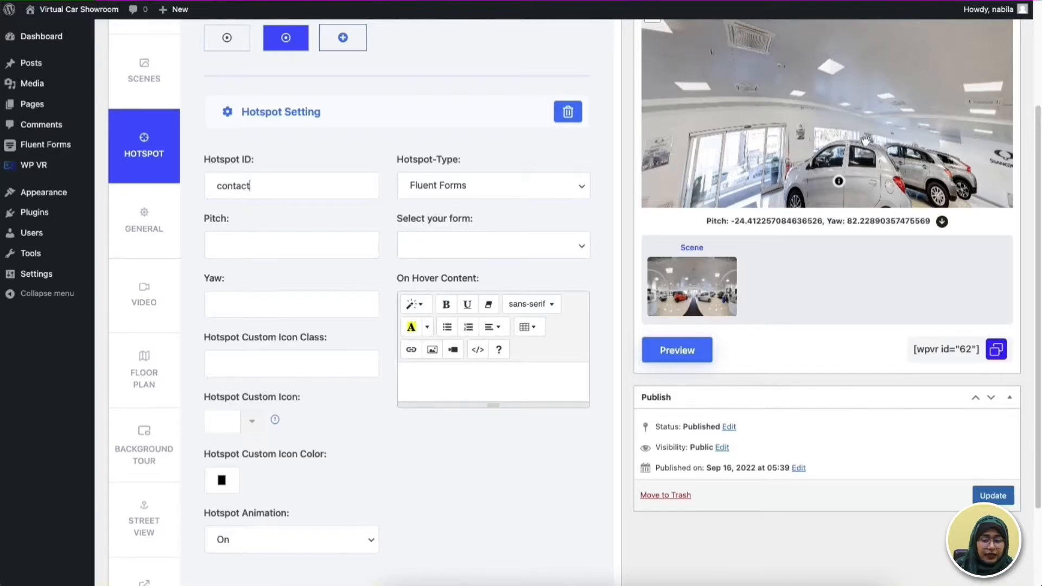
# - Position the contact hotspot on the dark carpet between the orange and silver cars, using pitch -43.11837447179734 and yaw 6.776795903572928
pyautogui.moveTo(766, 132); pyautogui.dragTo(827, 75)
pyautogui.scroll(3, 862, 167)
pyautogui.scroll(-3, 862, 167)
pyautogui.moveTo(1039, 122); pyautogui.dragTo(1039, 92)
pyautogui.moveTo(824, 201); pyautogui.dragTo(888, 199)
pyautogui.click(851, 229)
pyautogui.click(938, 316)
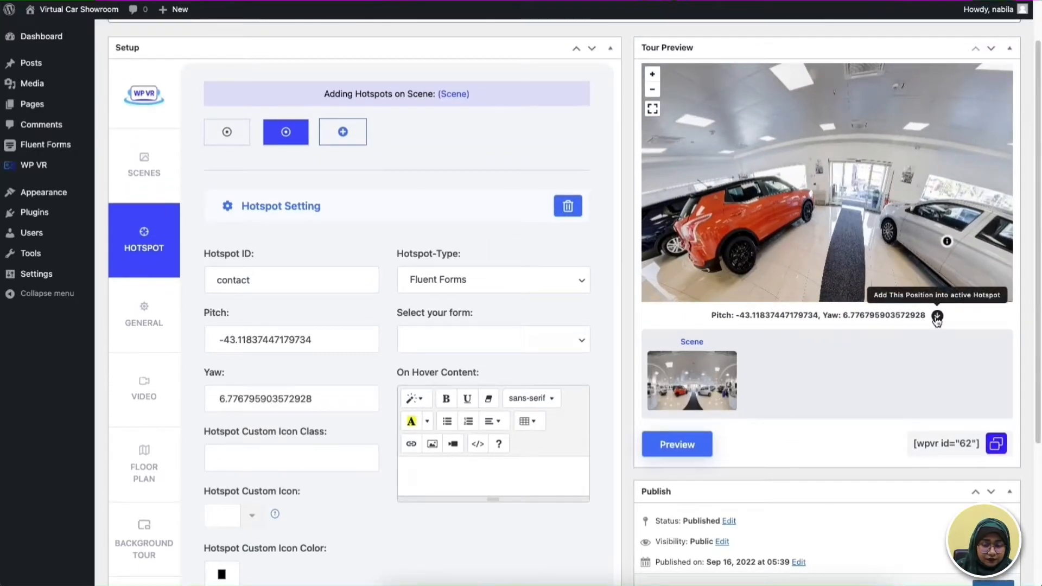
# - Set the contact hotspot's On Hover Content to "Contact" and update the tour
pyautogui.scroll(-3, 399, 399)
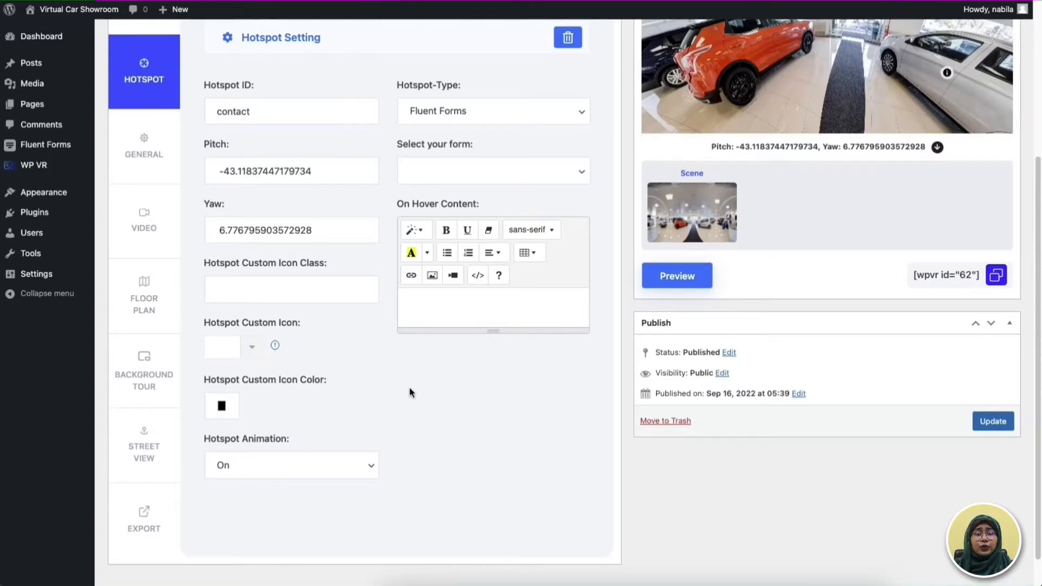
pyautogui.click(450, 301)
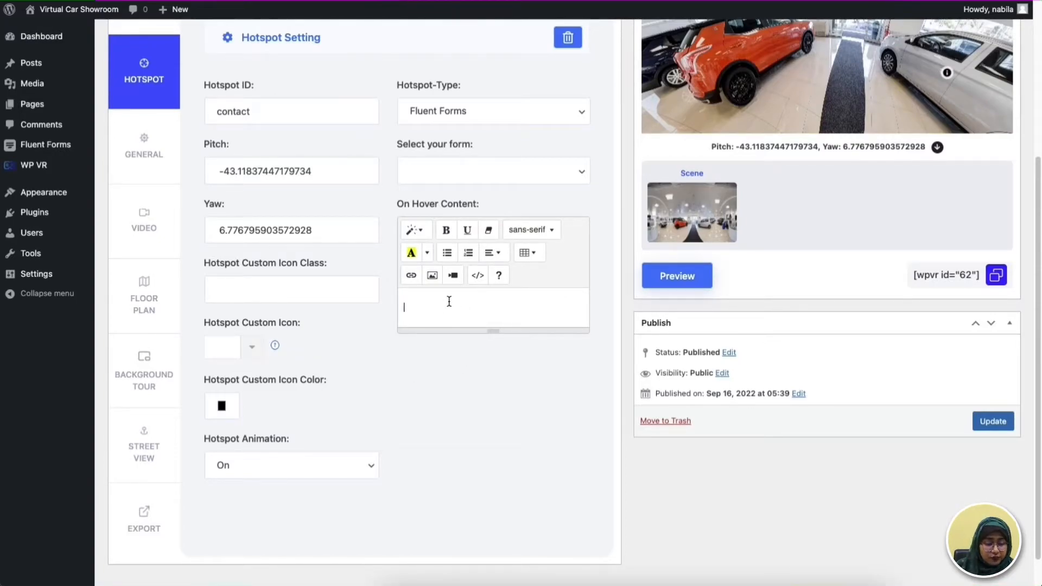
pyautogui.write('Contact')
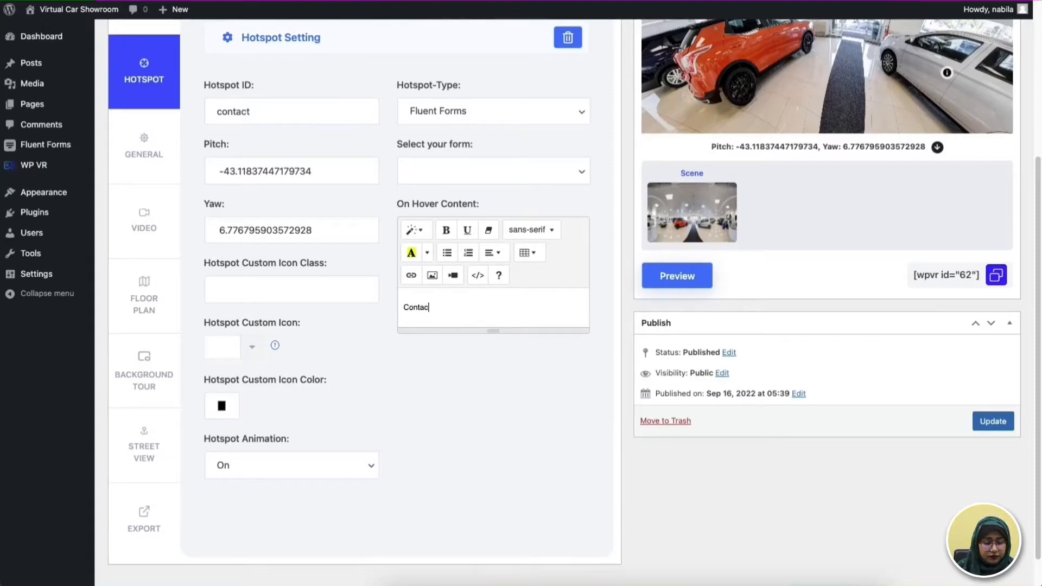
pyautogui.click(993, 421)
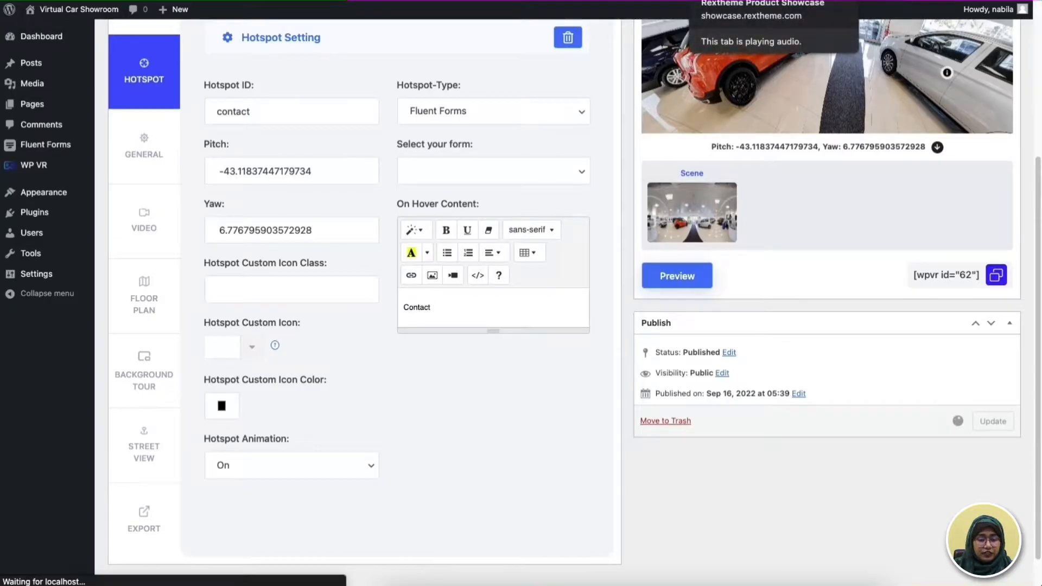
# - Switch to the finished showroom demo, examine the form behind its Contact Now hotspot and close it
pyautogui.click(760, 1)
pyautogui.moveTo(660, 188); pyautogui.dragTo(611, 187)
pyautogui.moveTo(516, 424)
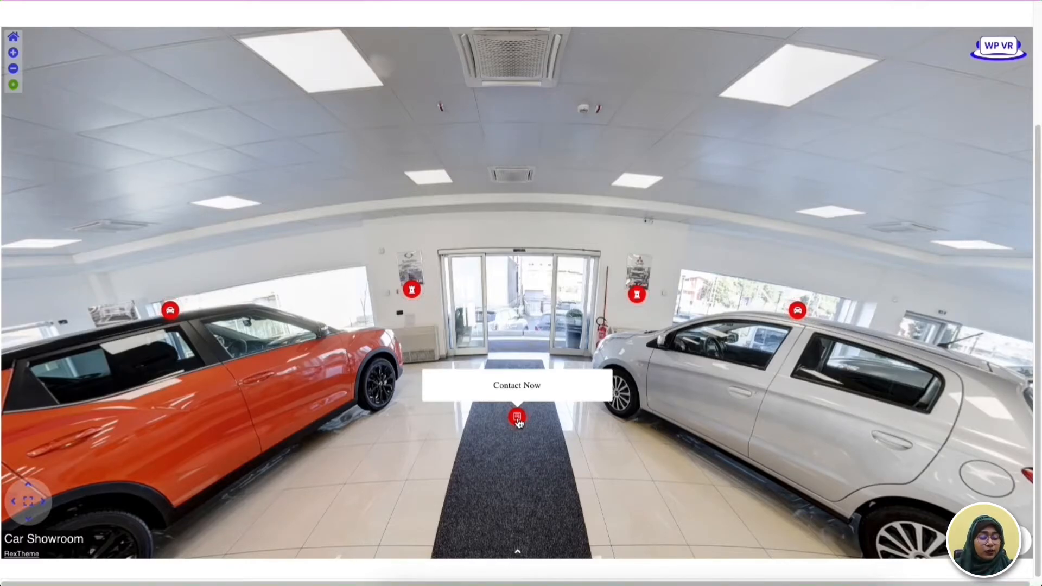
pyautogui.click(517, 419)
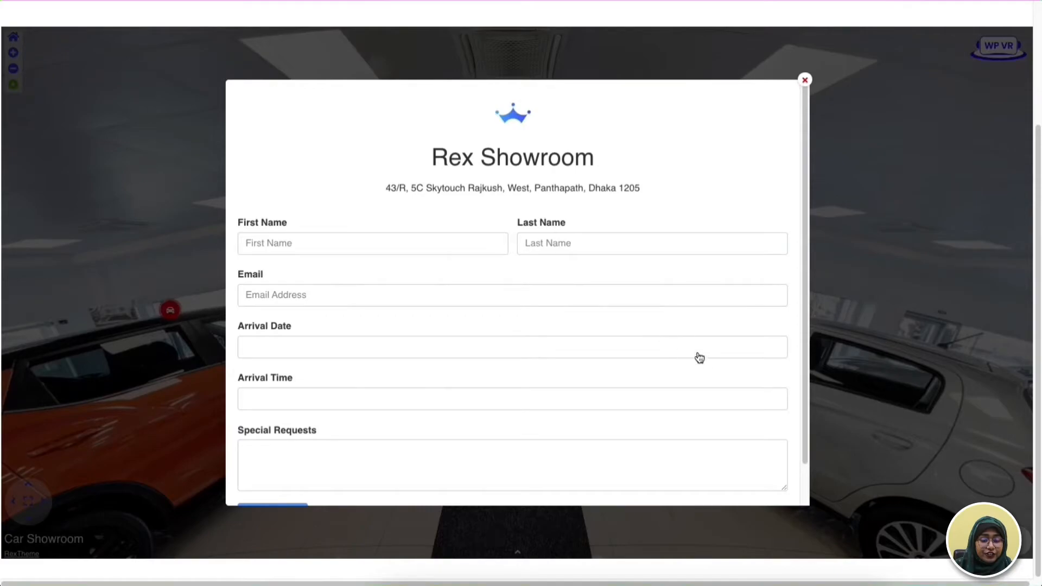
pyautogui.scroll(-1, 705, 360)
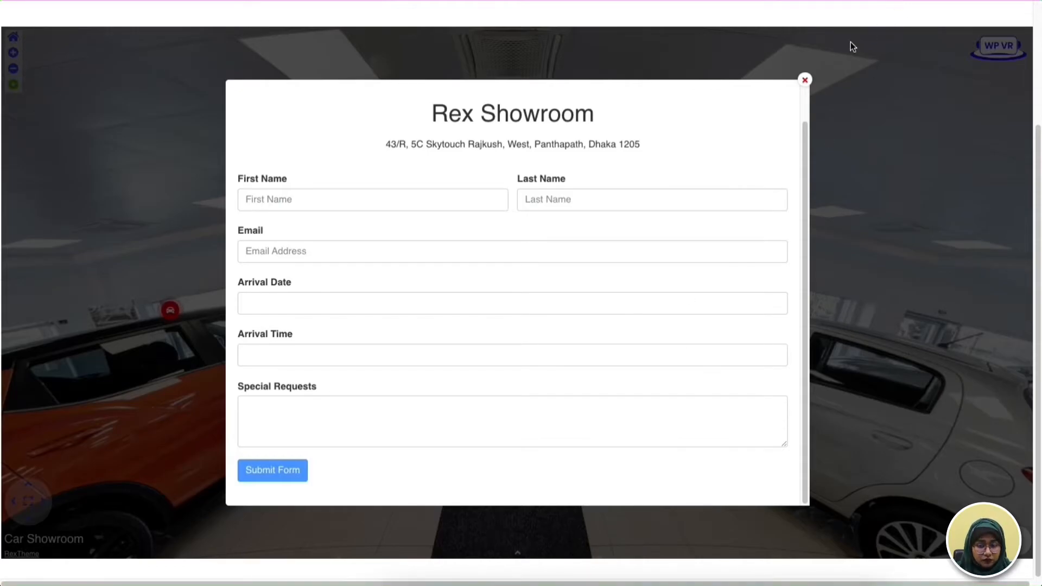
pyautogui.click(805, 80)
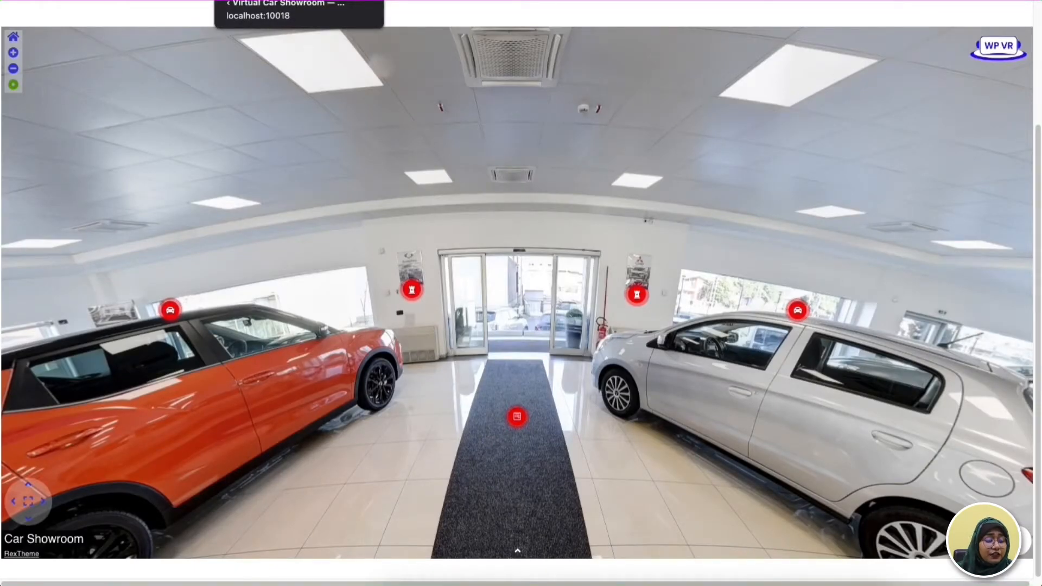
# - Return to the tour editor and enable the explainer video in the advanced controls of the general settings
pyautogui.click(298, 1)
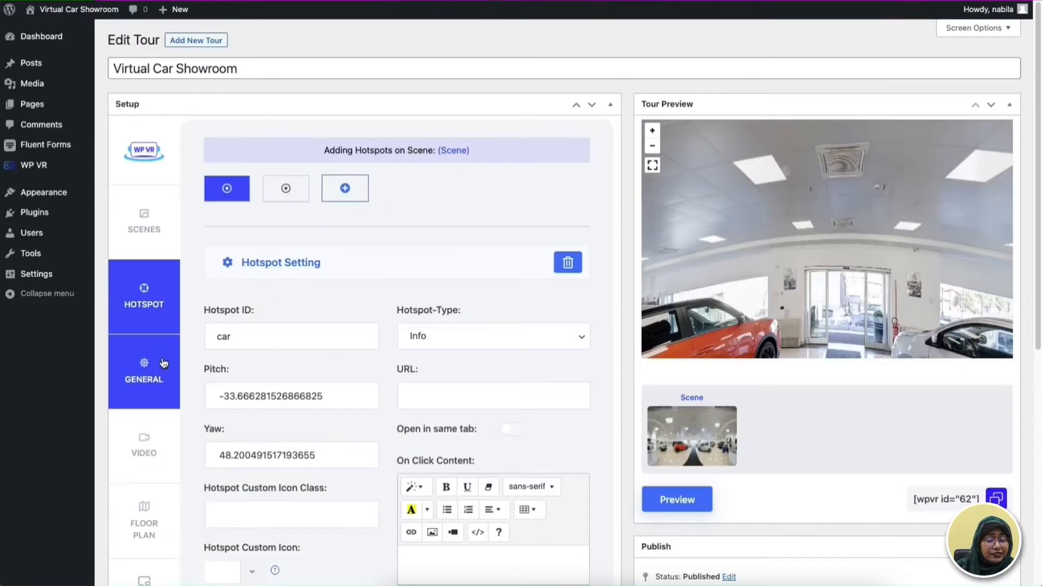
pyautogui.click(161, 364)
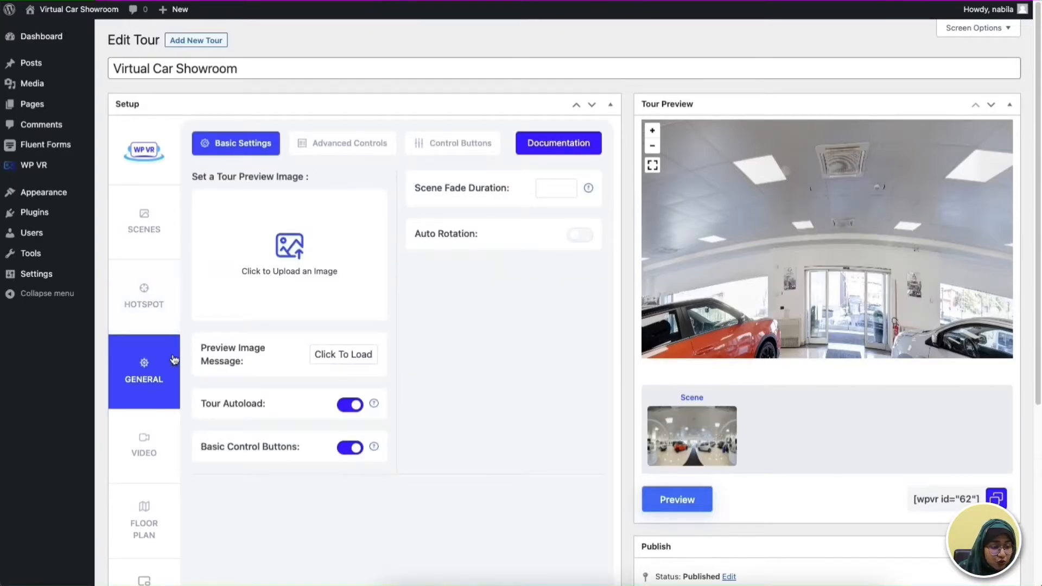
pyautogui.click(388, 147)
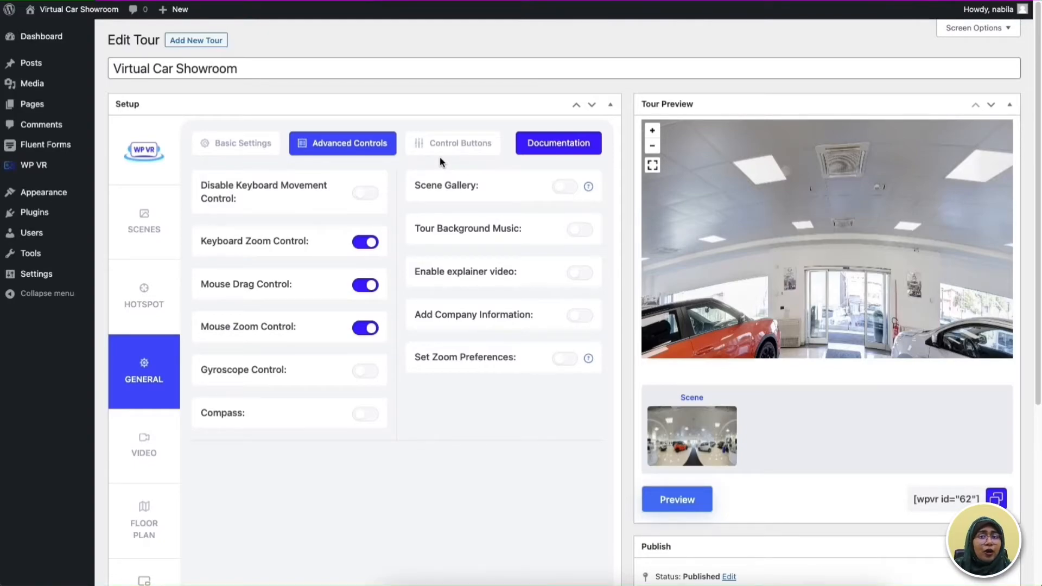
pyautogui.click(585, 279)
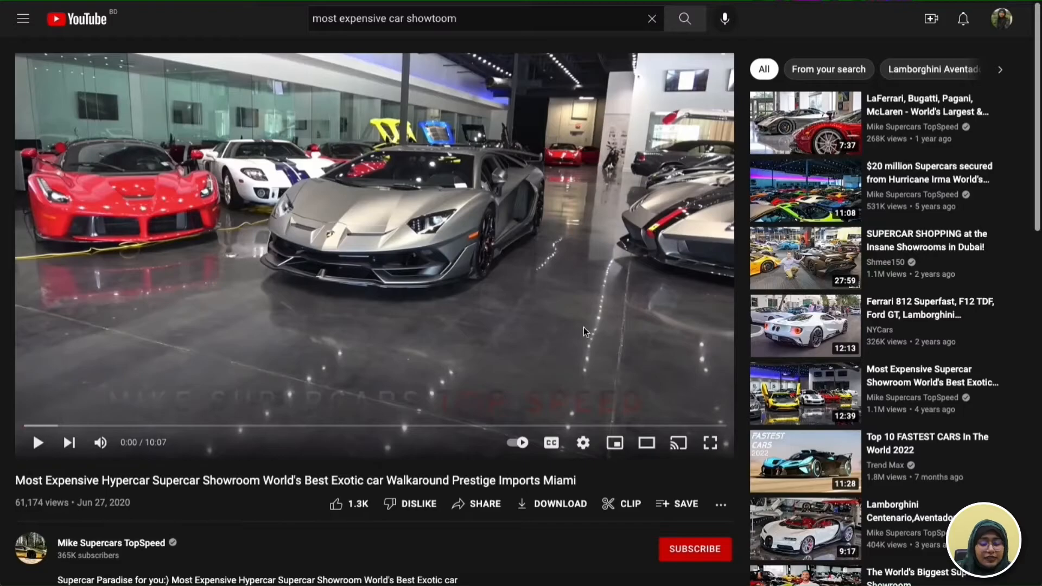
# - Copy the embed code of the hypercar showroom video on YouTube and paste it as the tour's explainer video iframe
pyautogui.scroll(-2, 581, 329)
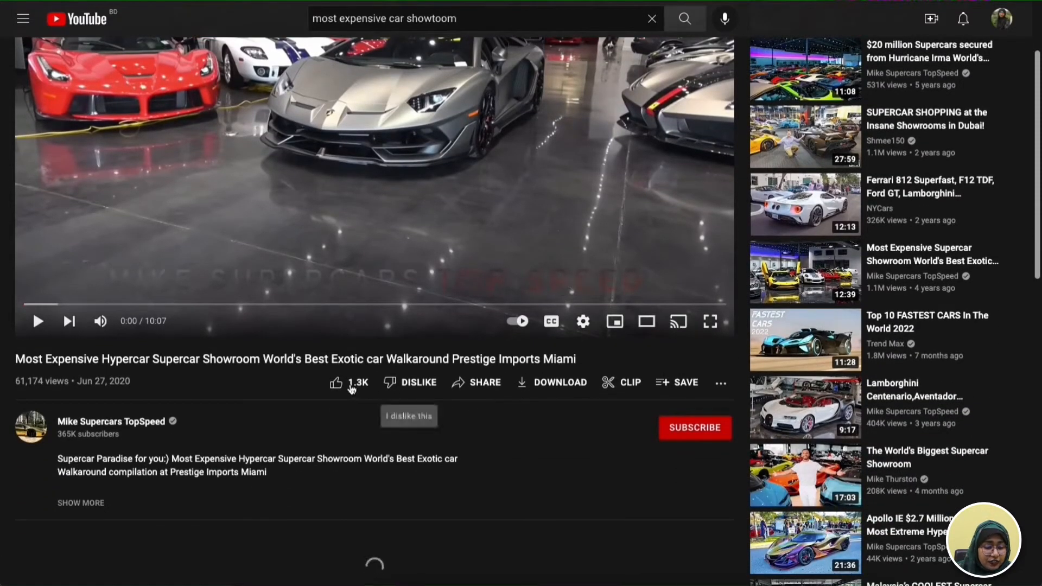
pyautogui.click(477, 383)
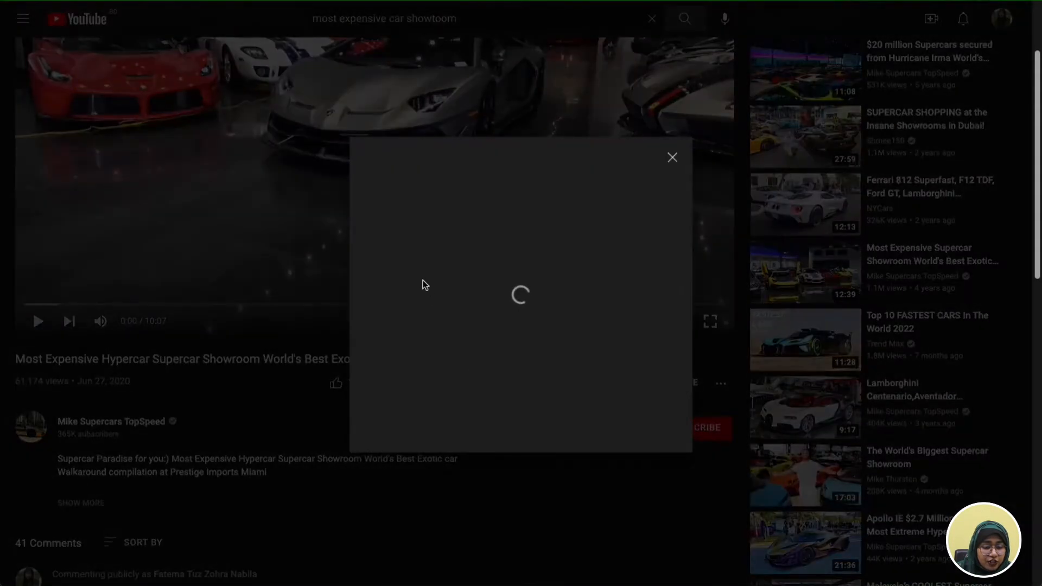
pyautogui.click(389, 252)
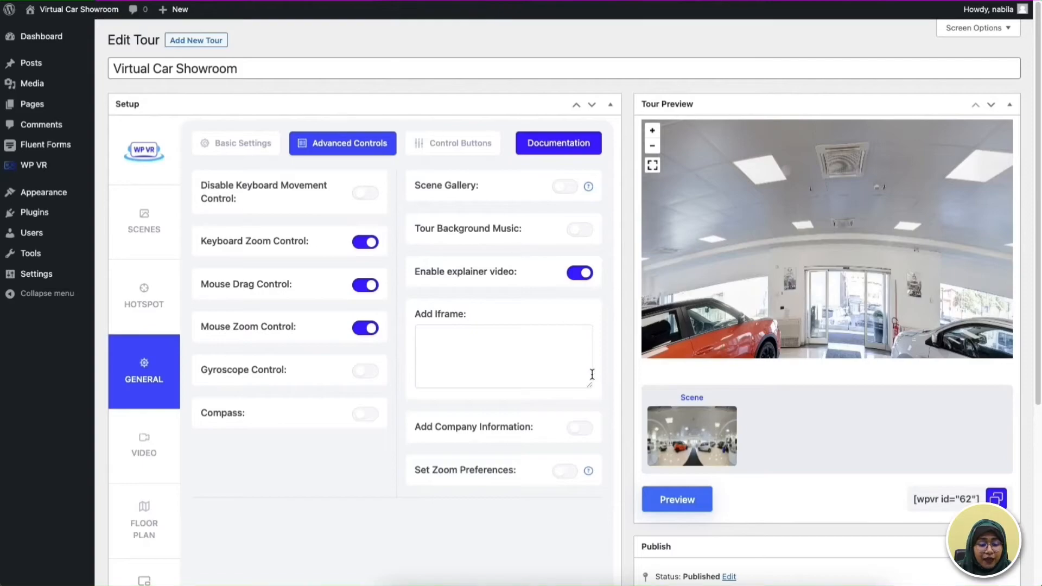
pyautogui.click(522, 357)
pyautogui.write('<iframe width="560" height="315" src="https://www.youtube.com/embed/MUONei__Fnc" title="YouTube video player" frameborder="0" allow="accelerometer; autoplay; clipboard-write; encrypted-media; gyroscope; picture-in-picture" allowfullscreen></iframe>')
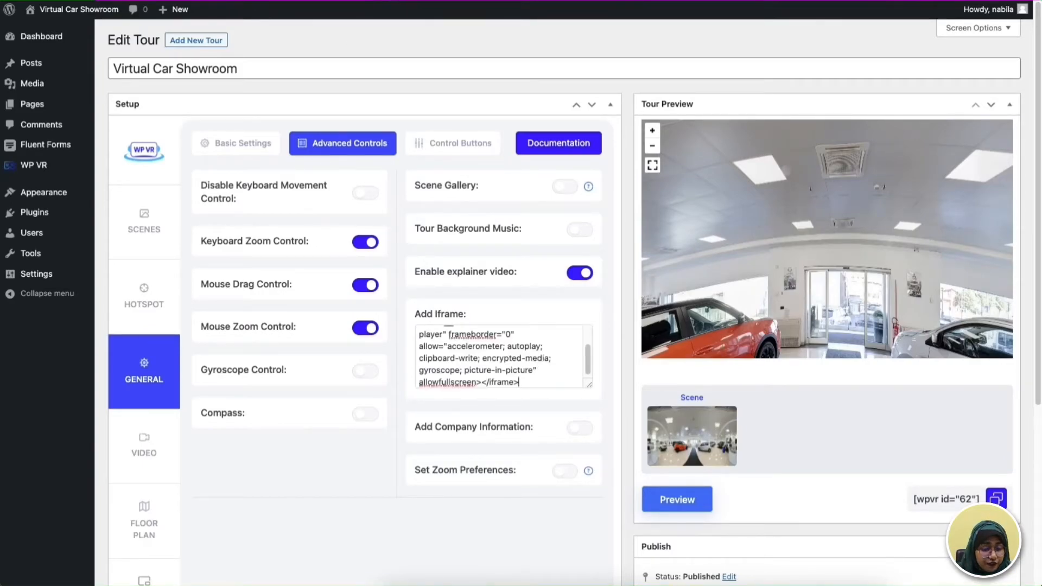
# - Enable the Explainer control button for the tour and update the tour
pyautogui.click(453, 145)
pyautogui.click(579, 383)
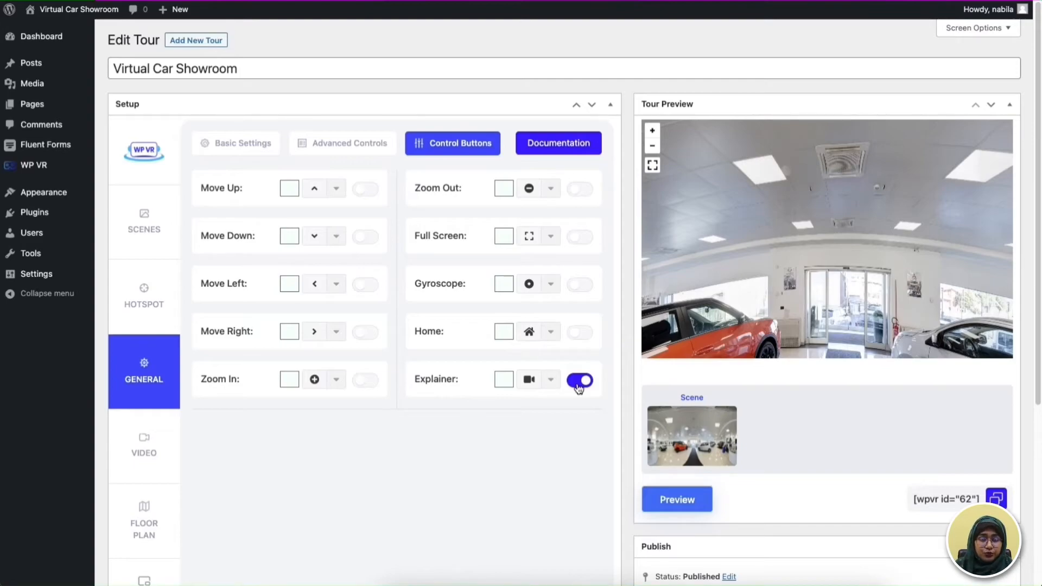
pyautogui.scroll(-3, 673, 372)
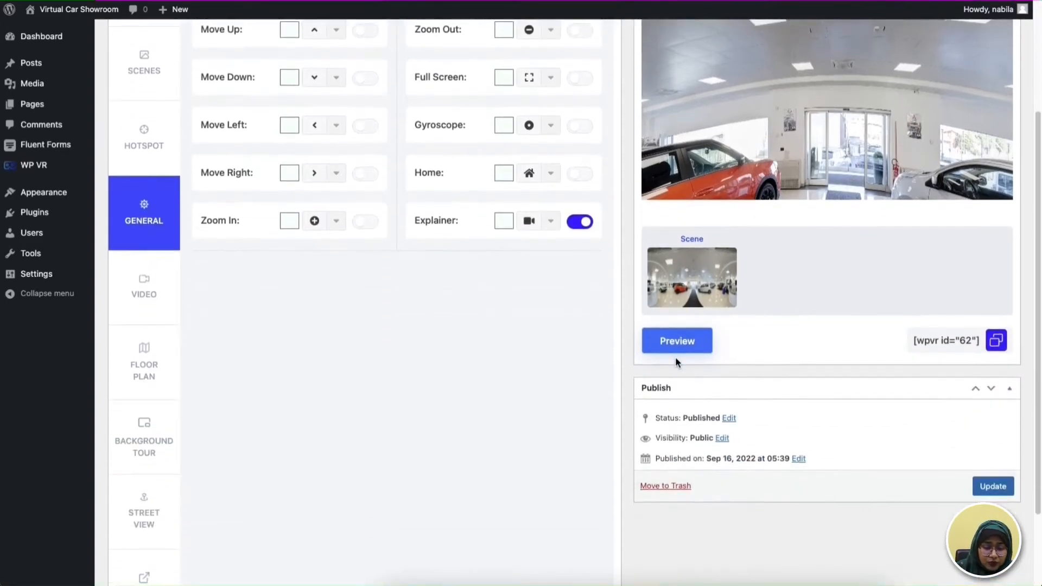
pyautogui.click(989, 487)
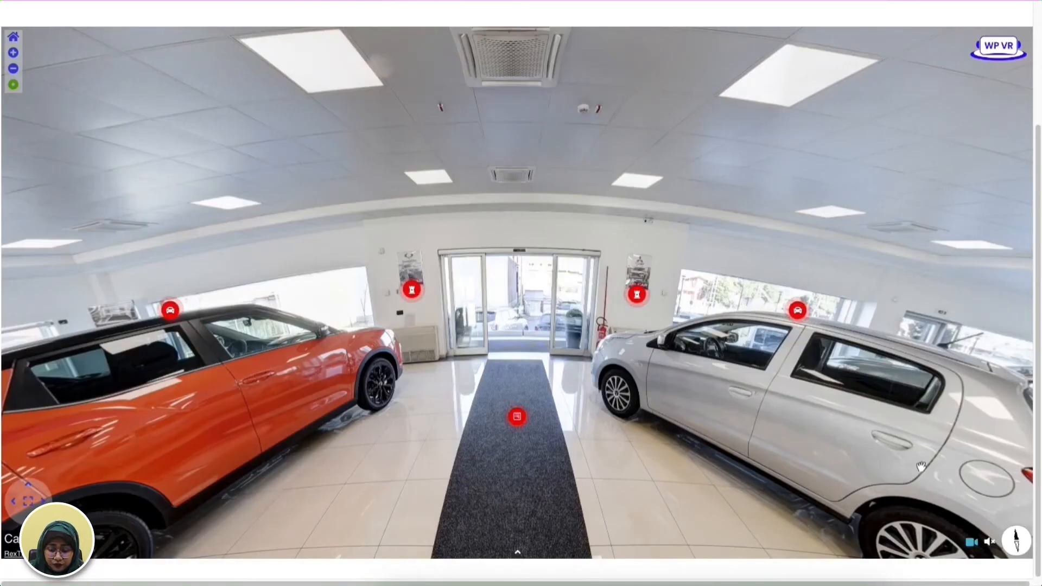
# - Play the explainer video in the finished showroom tour, look around the scene, and pause and close the video
pyautogui.click(973, 544)
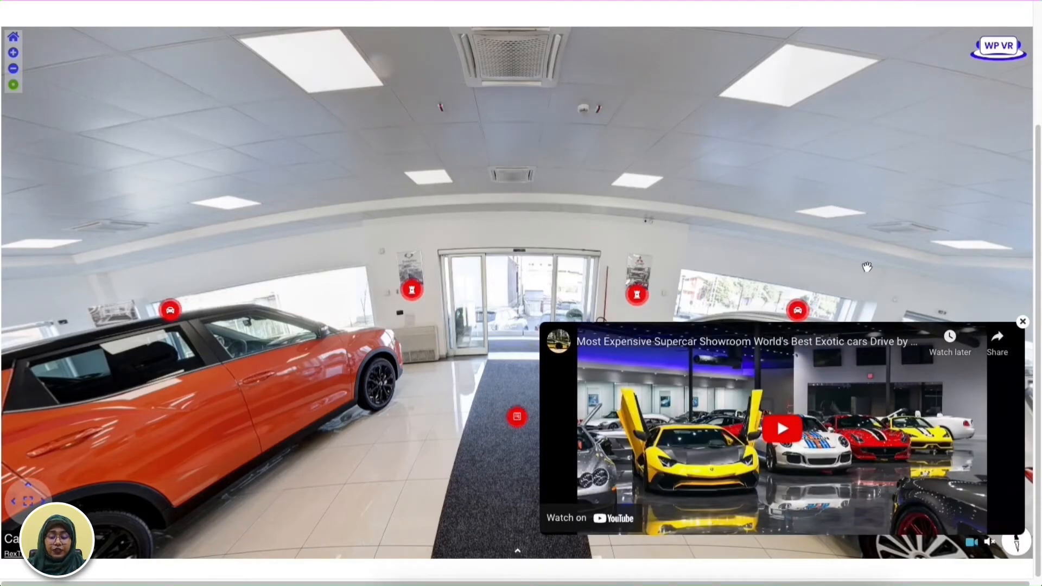
pyautogui.click(768, 427)
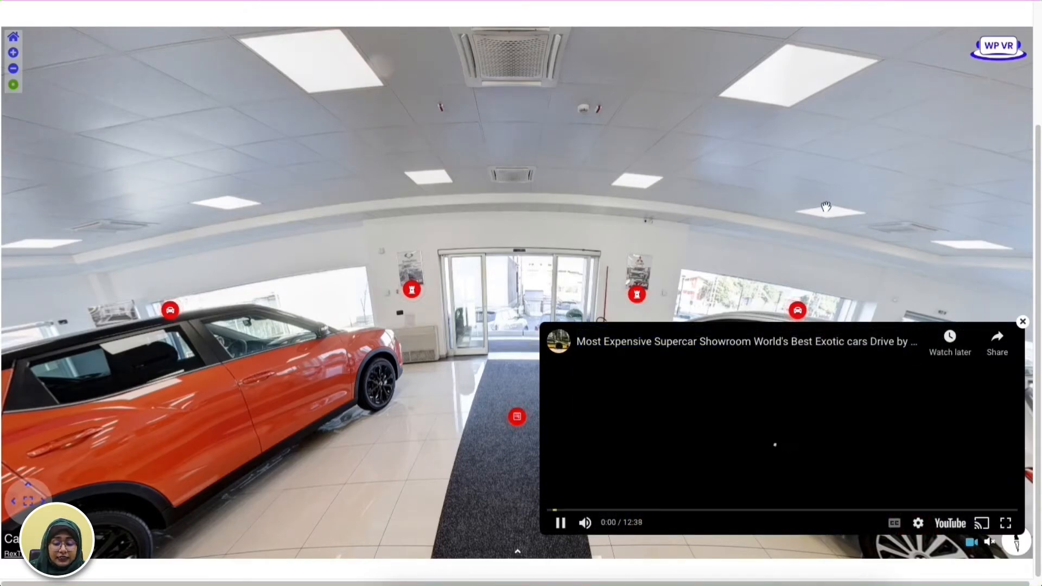
pyautogui.moveTo(749, 208); pyautogui.dragTo(808, 188)
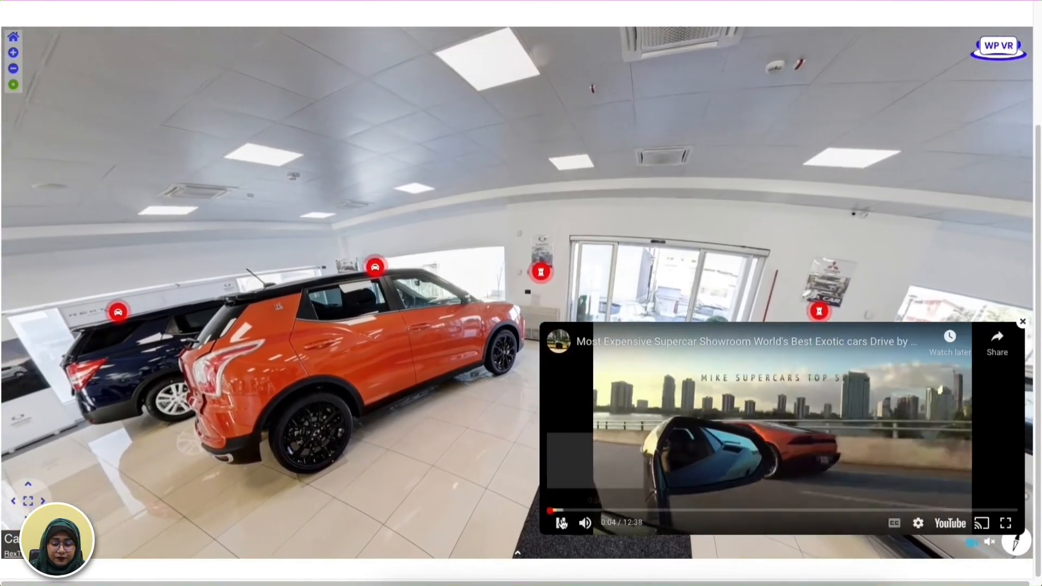
pyautogui.click(560, 523)
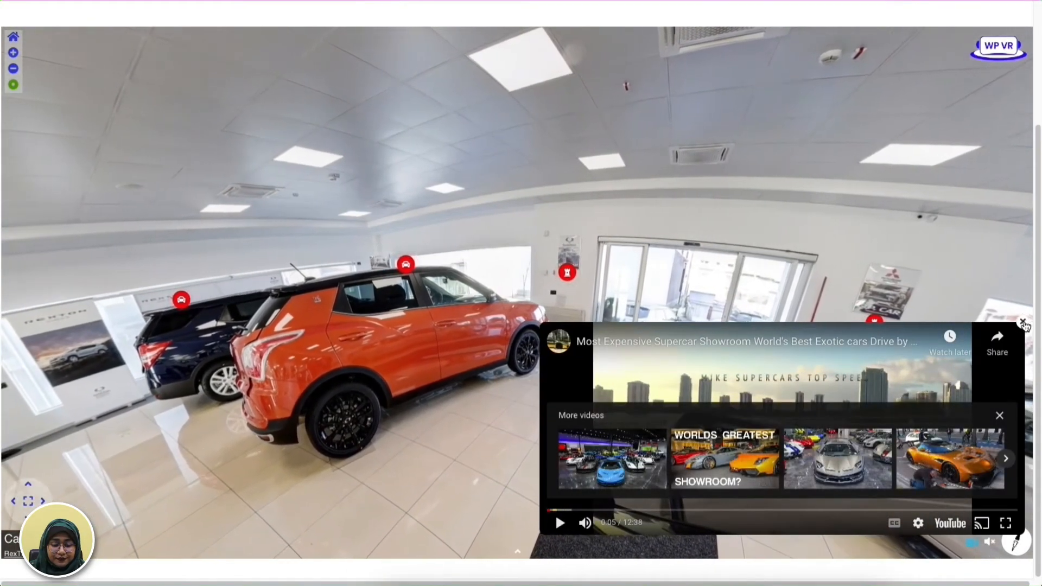
pyautogui.click(1024, 324)
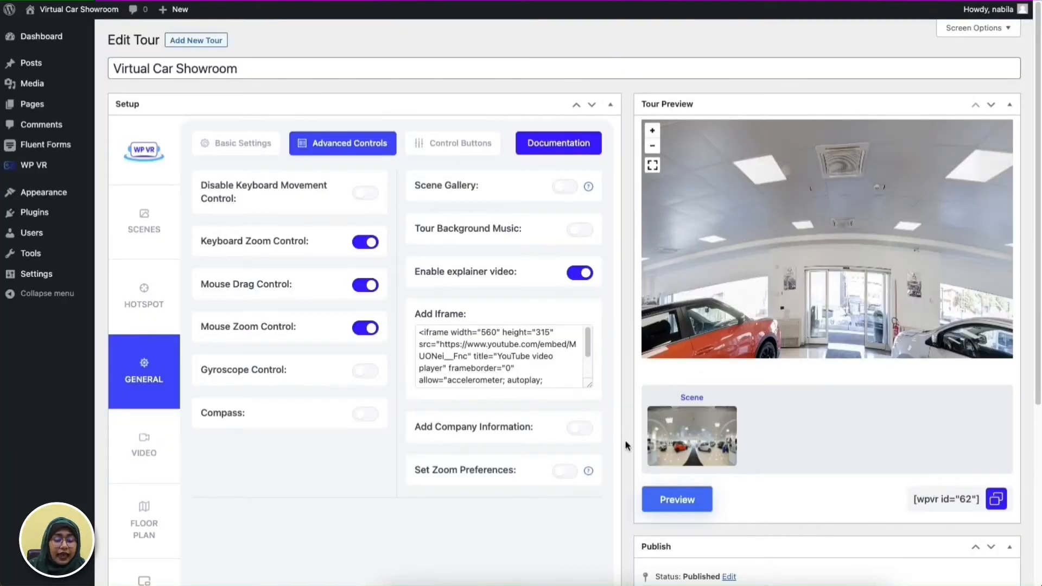
# - Enable company information for the tour and enter "WPVR is a WordPress Plugin" as the company details
pyautogui.click(579, 430)
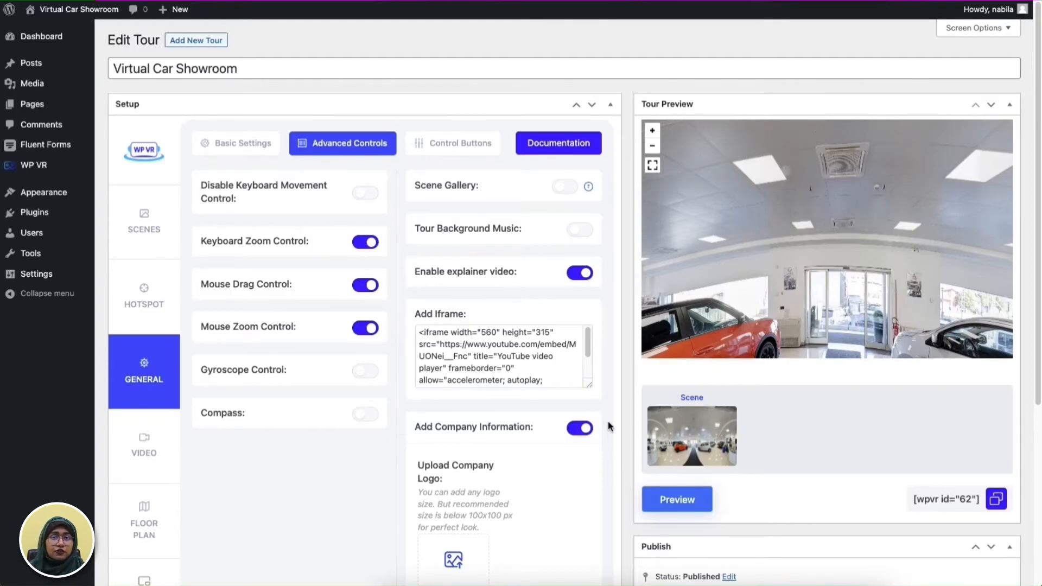
pyautogui.scroll(-5, 495, 410)
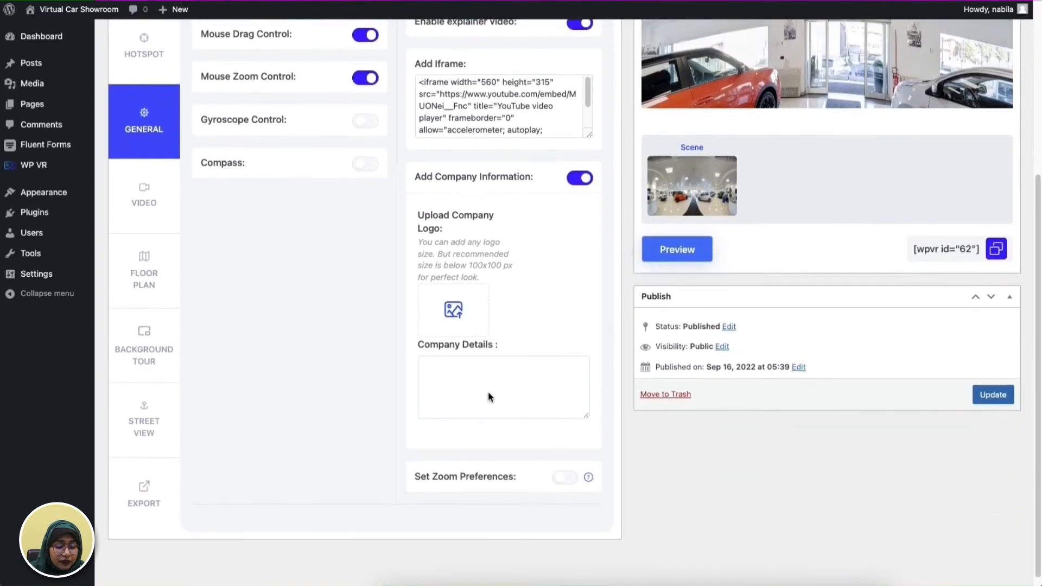
pyautogui.click(487, 386)
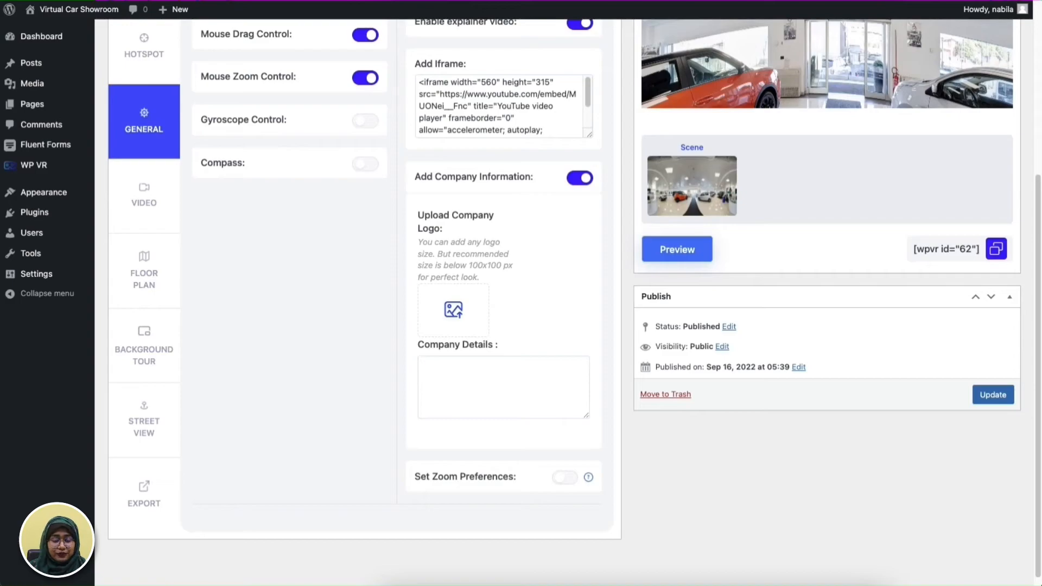
pyautogui.write('WPVR')
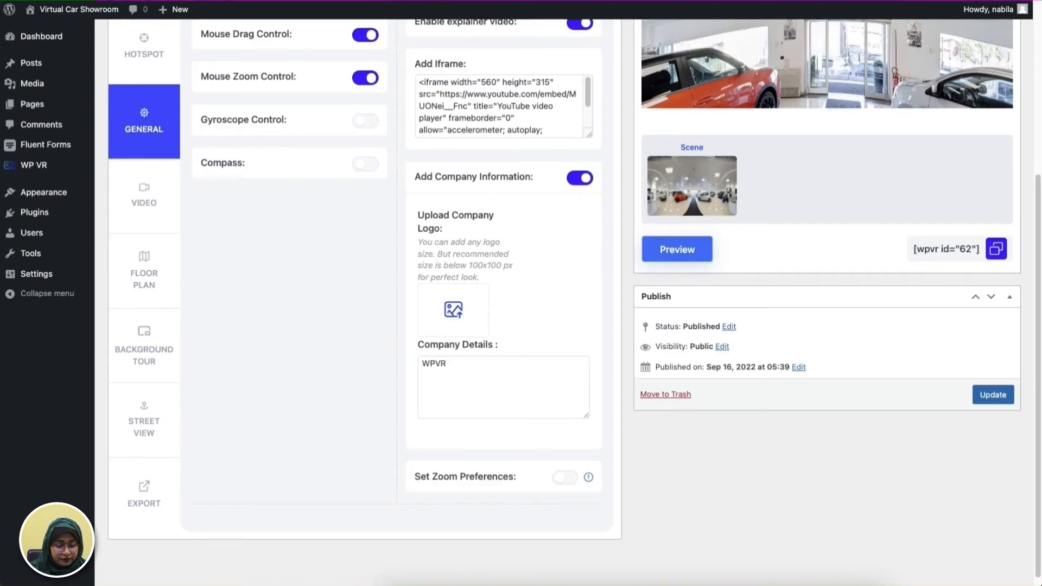
pyautogui.write(' is a W')
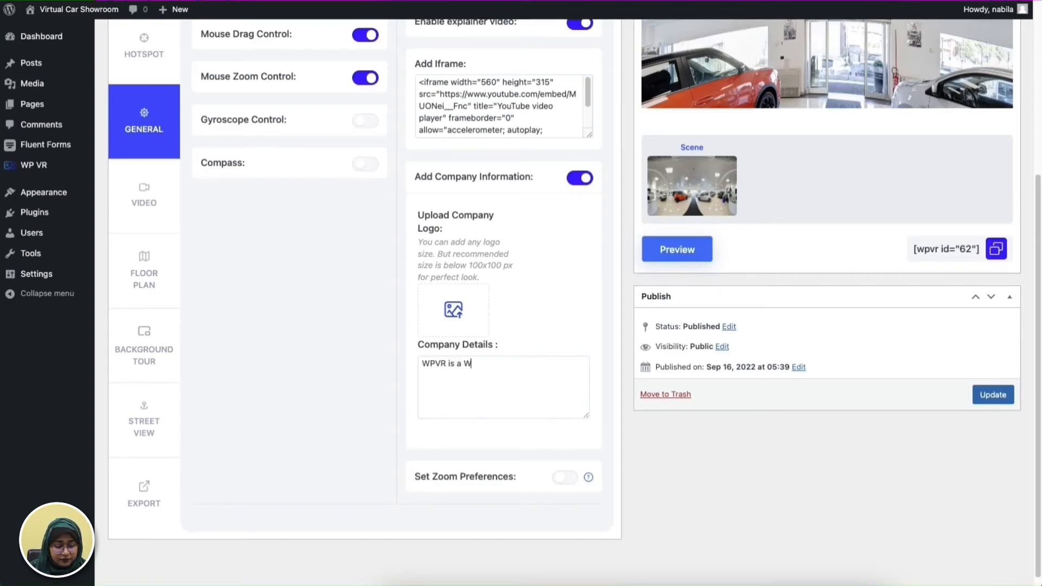
pyautogui.write('ordPRess')
pyautogui.press('BackSpace')
pyautogui.press('BackSpace')
pyautogui.press('BackSpace')
pyautogui.write('ess Plugin')
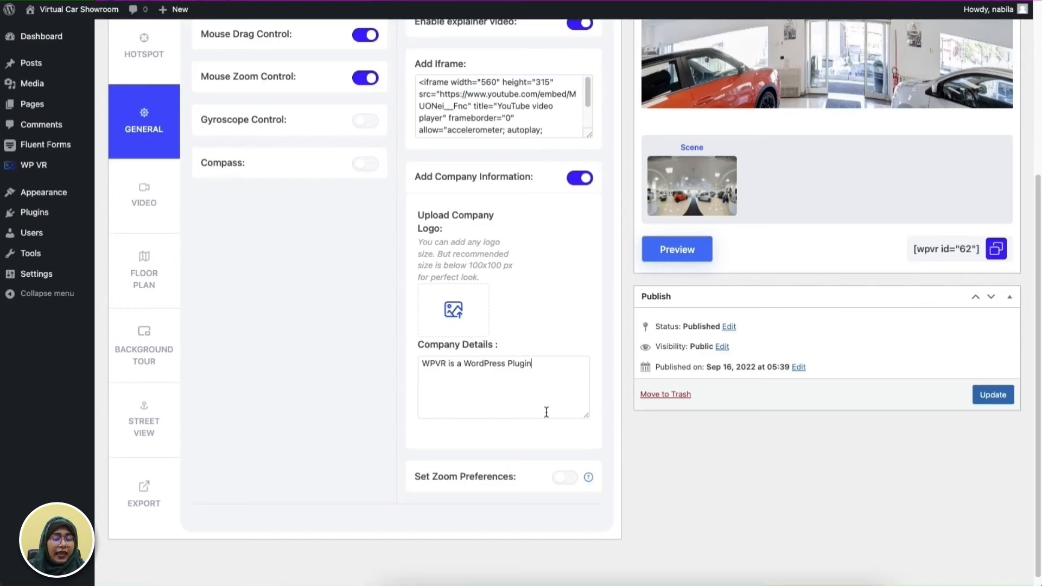
# - Upload WPVR Logo.png from the Virtual Car Showroom folder as the tour's company logo and update the tour
pyautogui.click(469, 325)
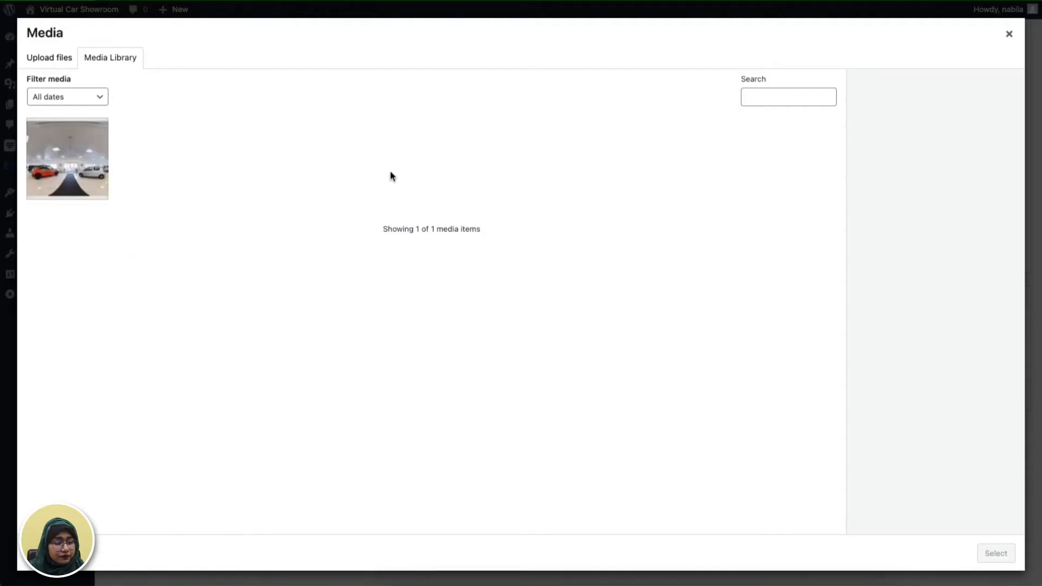
pyautogui.click(41, 58)
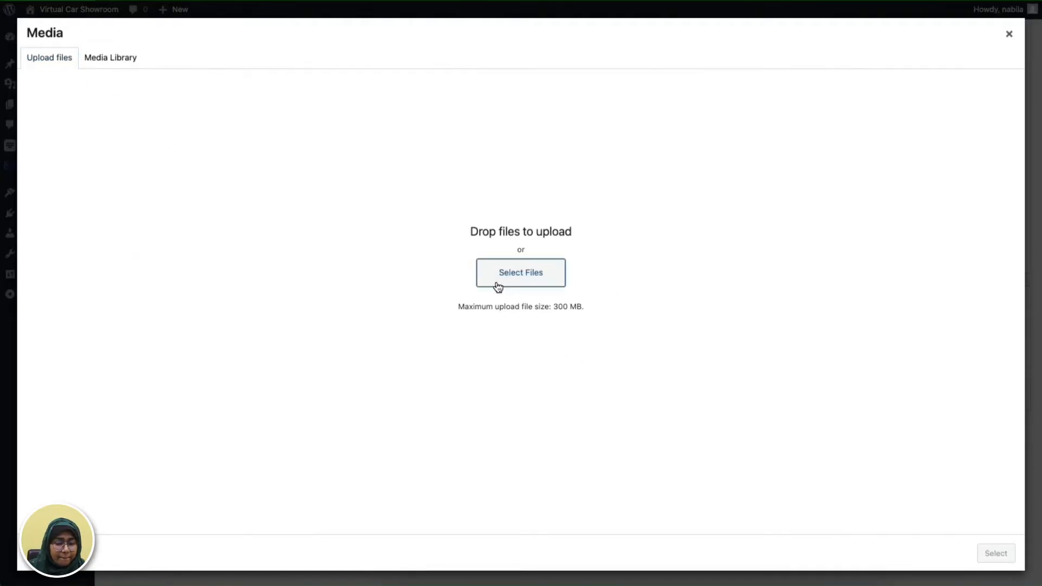
pyautogui.click(497, 283)
pyautogui.click(363, 123)
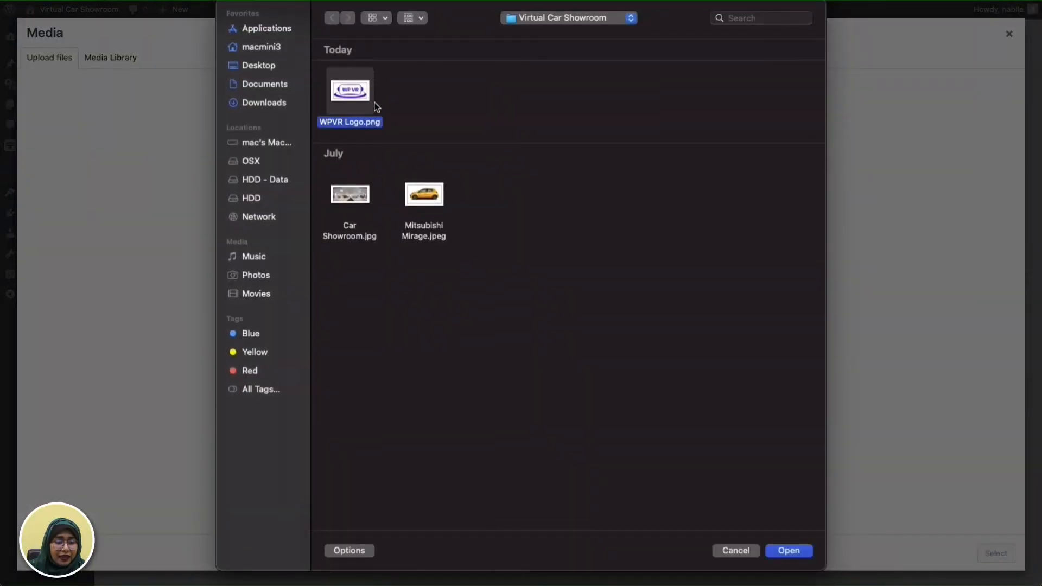
pyautogui.click(788, 552)
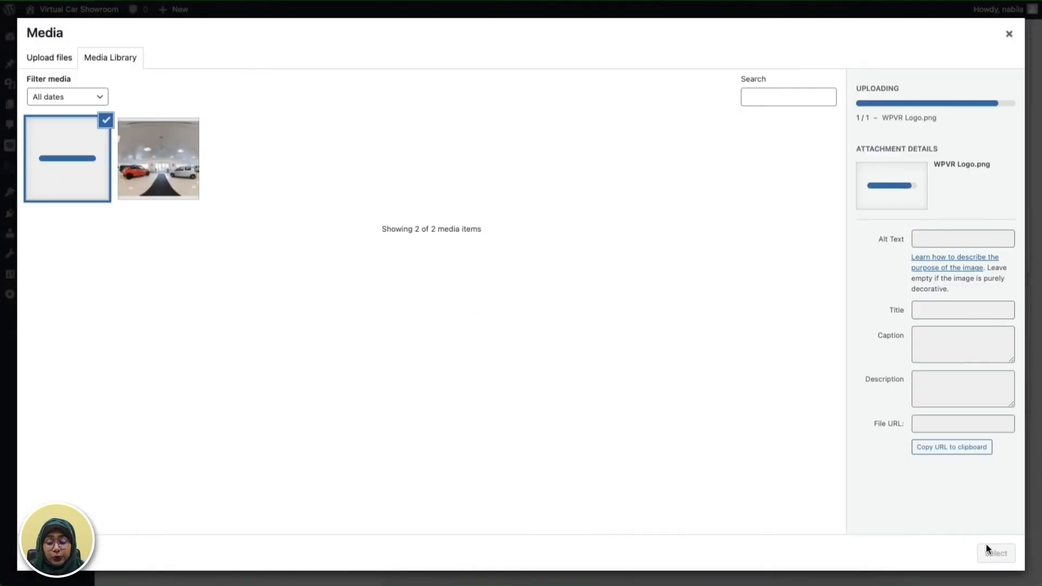
pyautogui.click(995, 554)
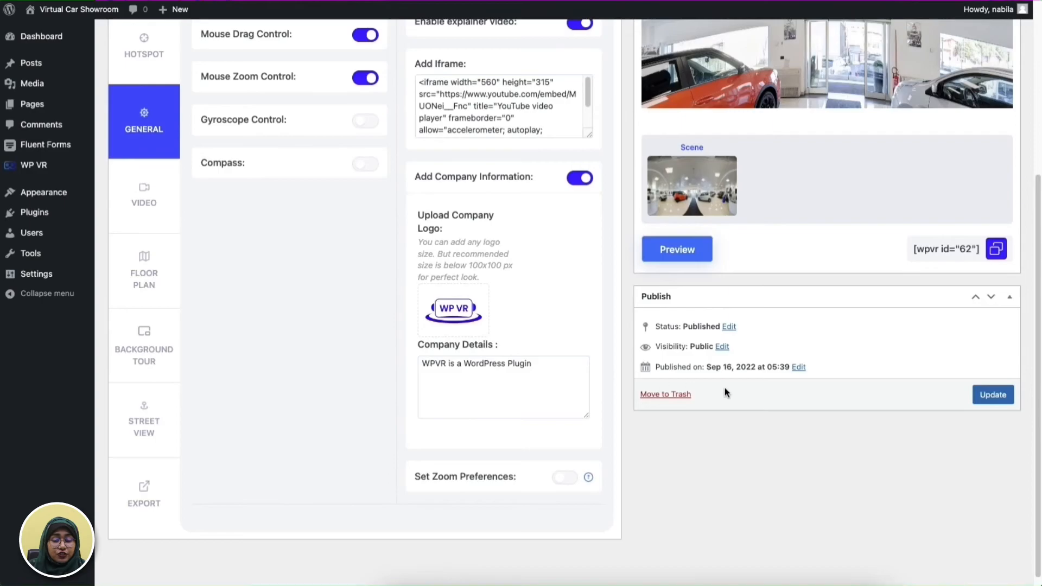
pyautogui.click(979, 401)
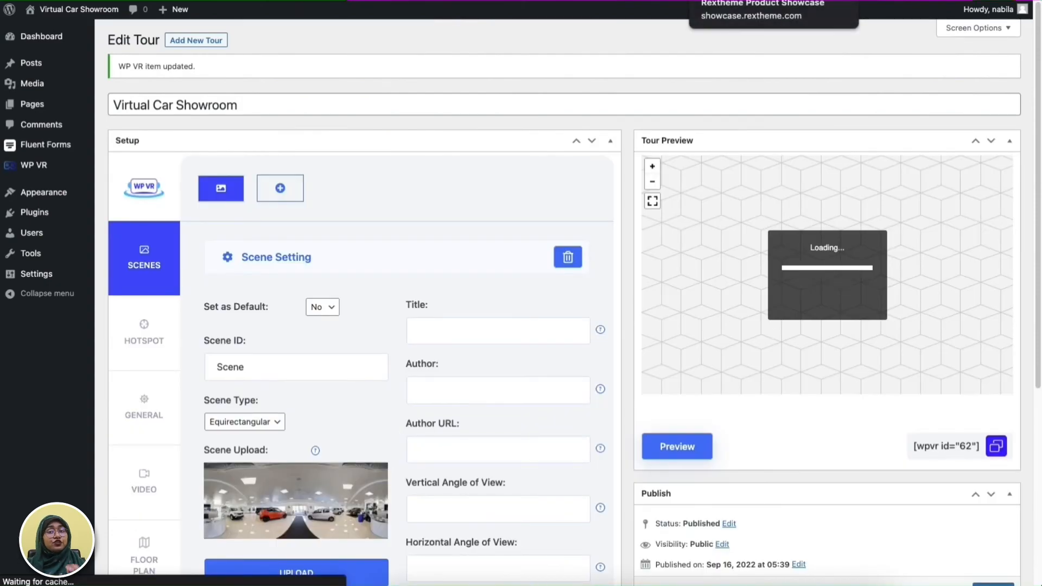
# - Look around the finished tour on the Rextheme Product Showcase page, then open and close the company information from its WP VR logo
pyautogui.click(744, 1)
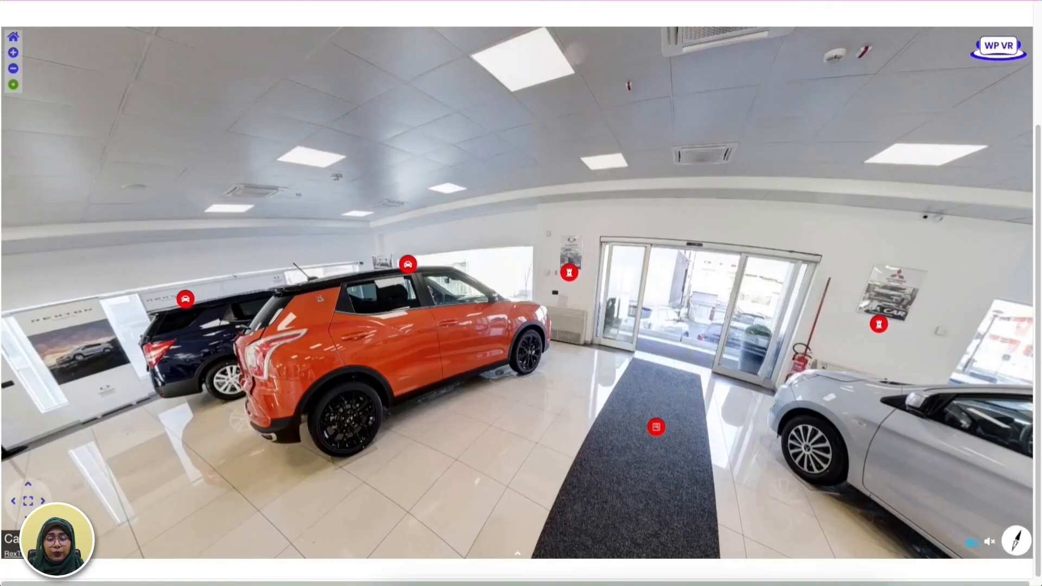
pyautogui.moveTo(985, 180); pyautogui.dragTo(805, 193)
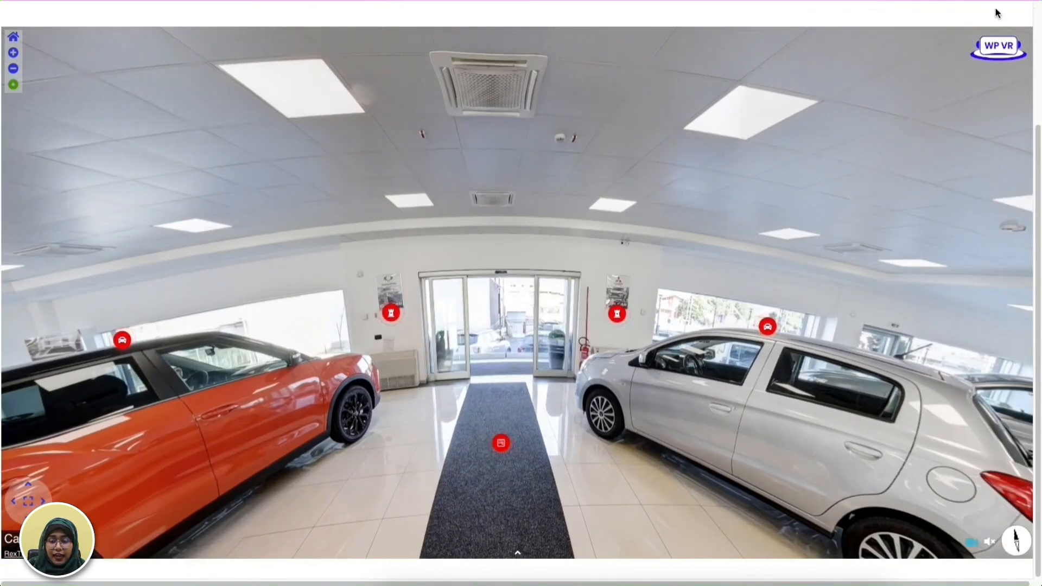
pyautogui.click(1002, 49)
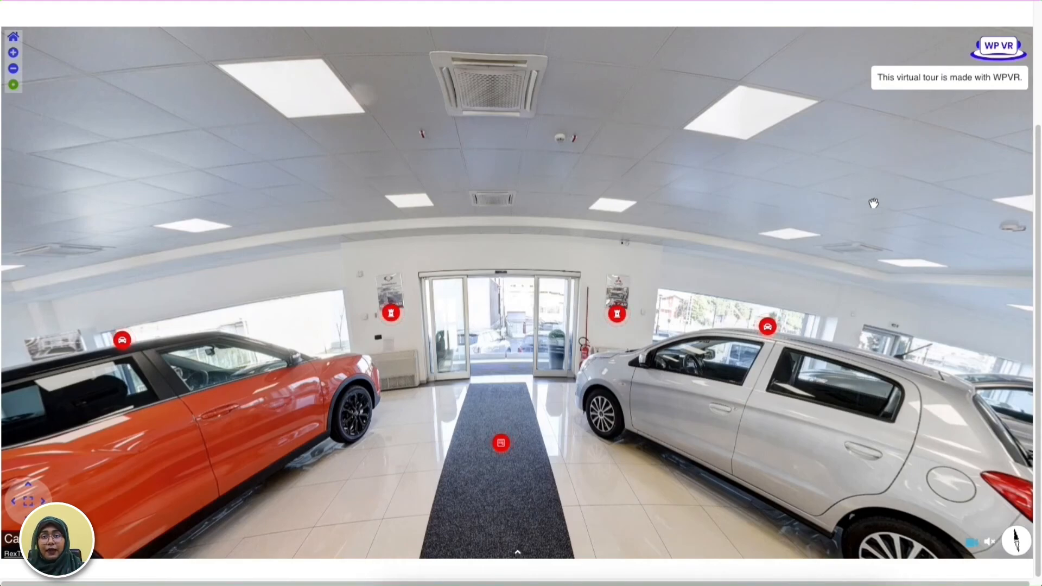
pyautogui.click(797, 173)
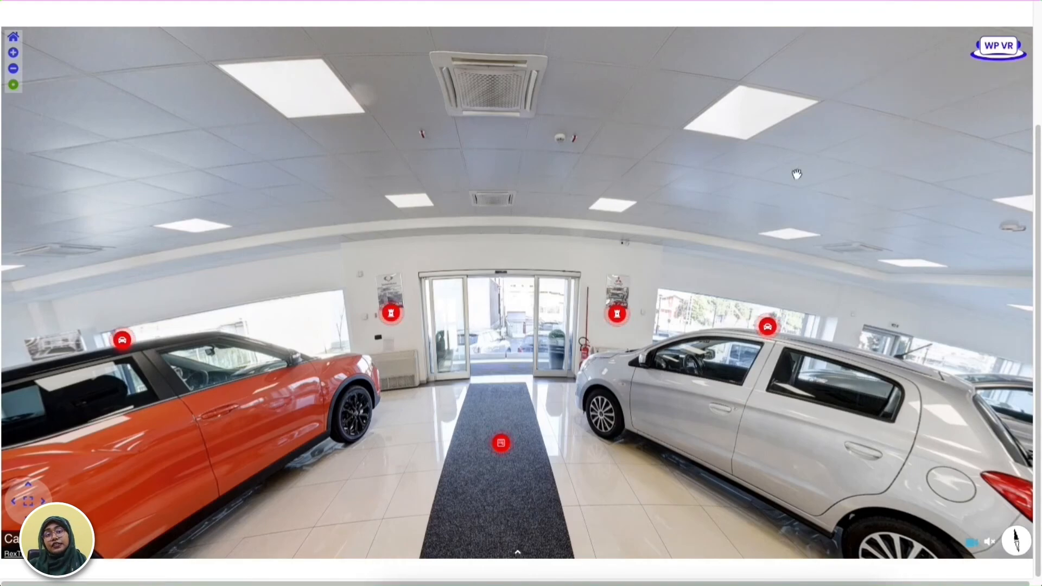